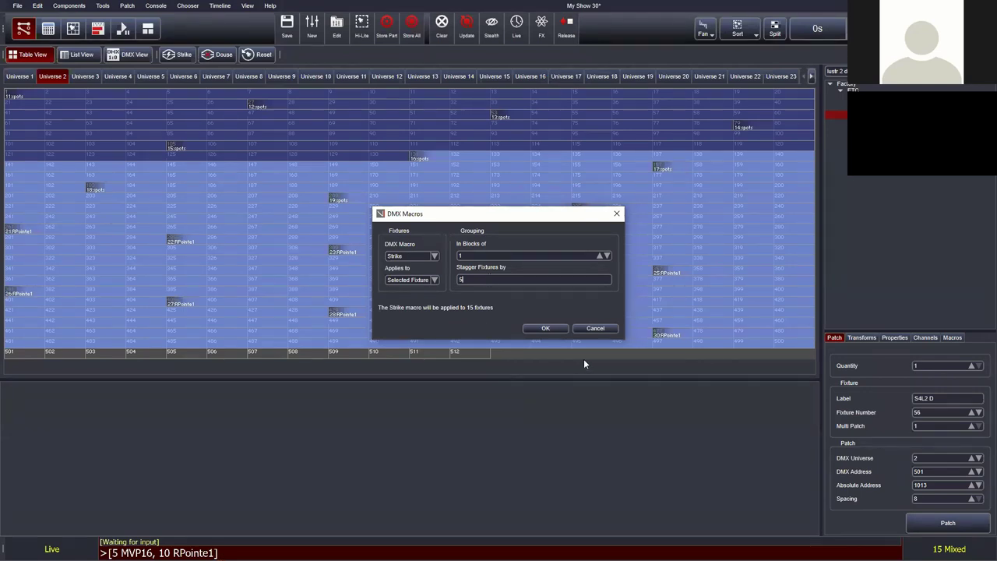
Cancel the DMX Macros dialog without applying it and switch to the Layout view.
type("s")
left_click(597, 329)
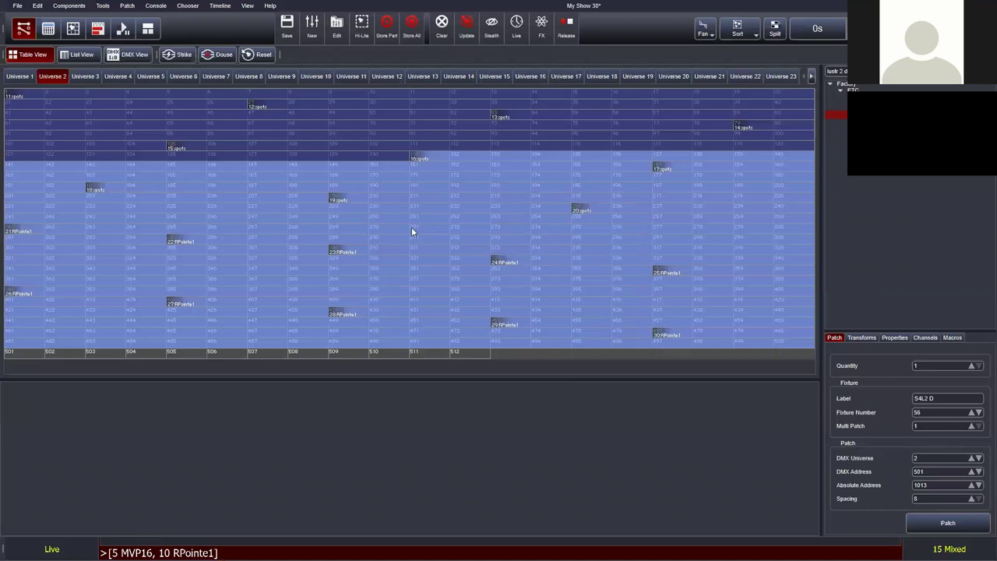
left_click(72, 30)
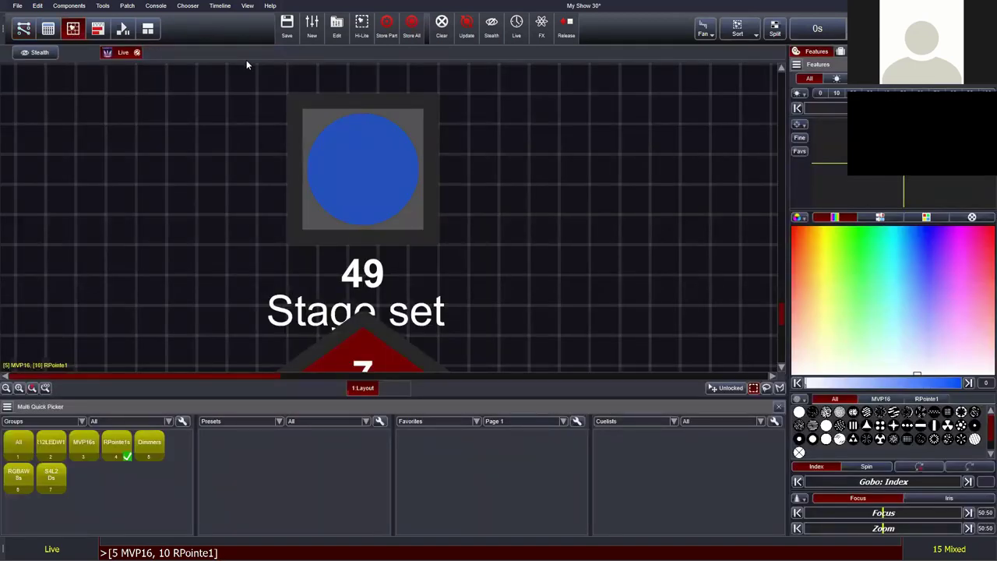
Clear the programmer, zoom to fit the whole fixture plot, and marquee-select all fixtures.
key("Escape")
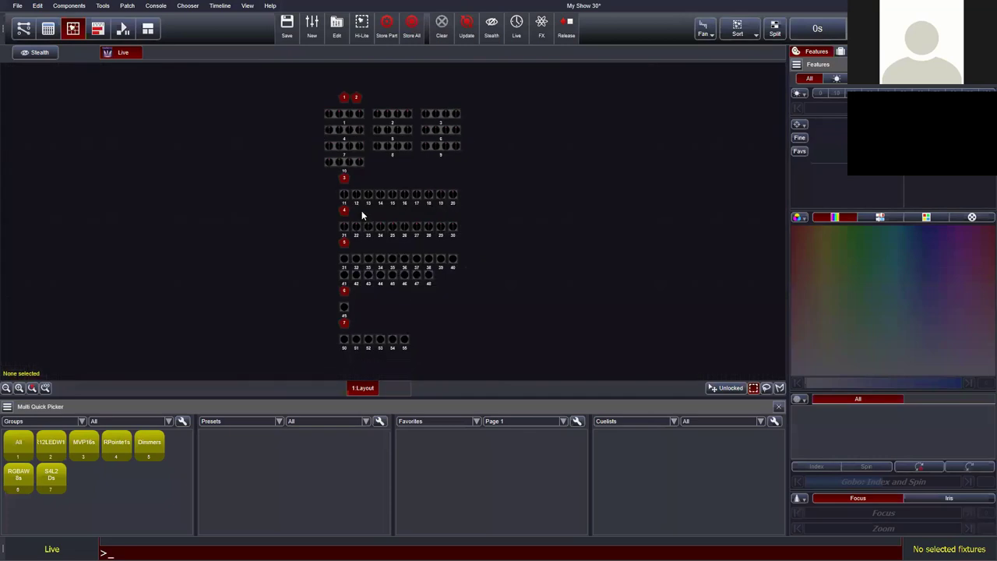
left_click(5, 389)
left_click(14, 392)
left_click(18, 388)
left_click(19, 388)
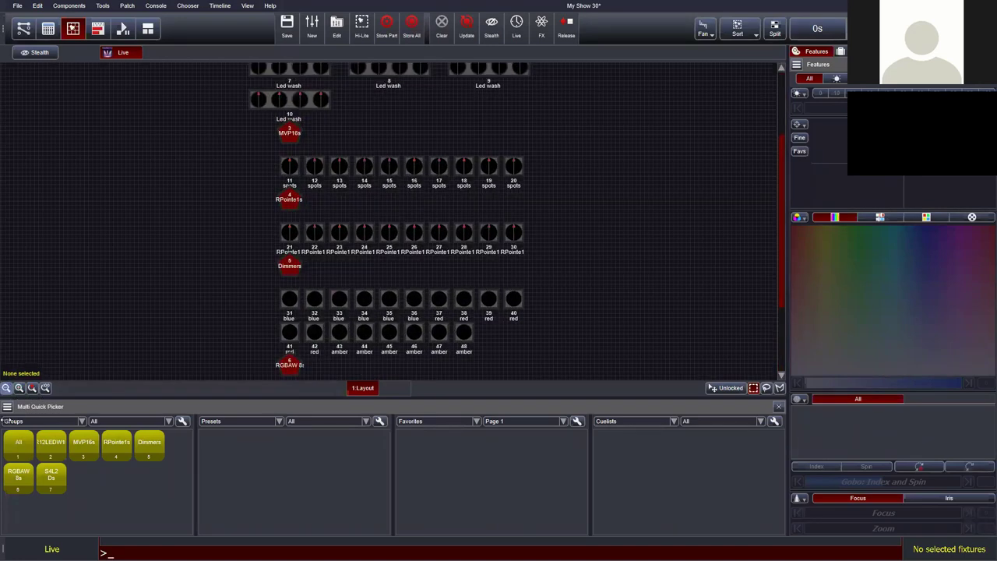
left_click(32, 388)
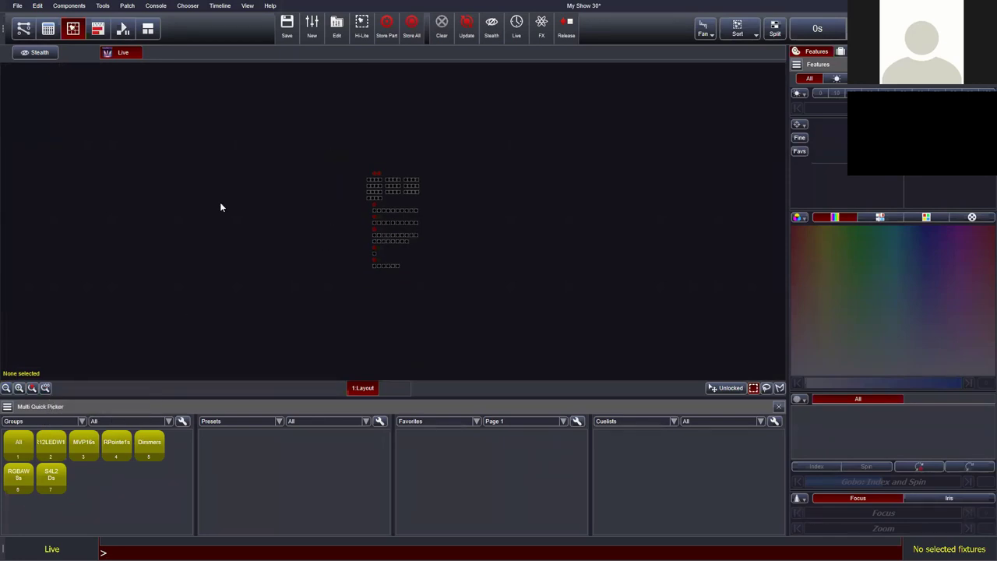
left_click(45, 388)
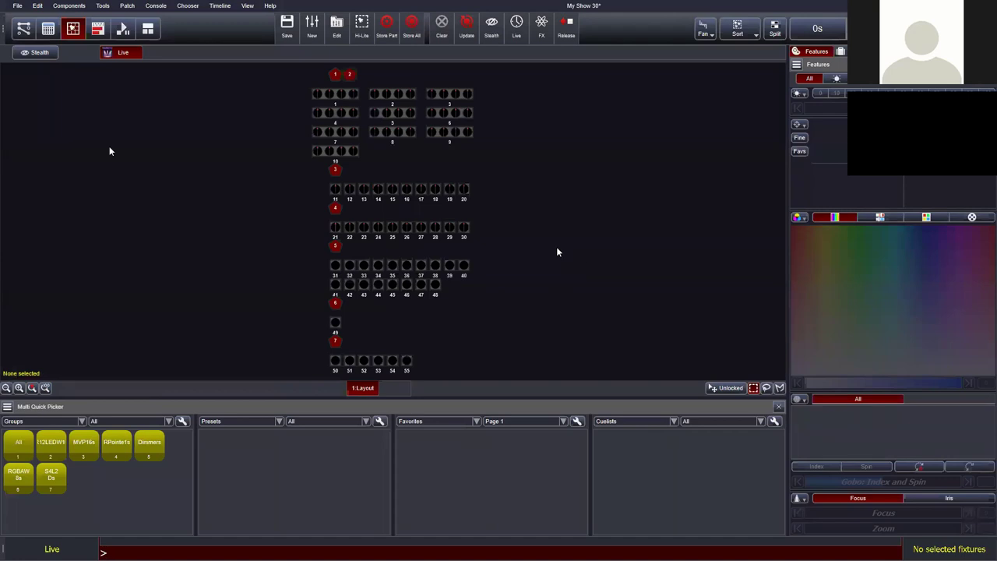
left_click_drag(3, 67, 785, 375)
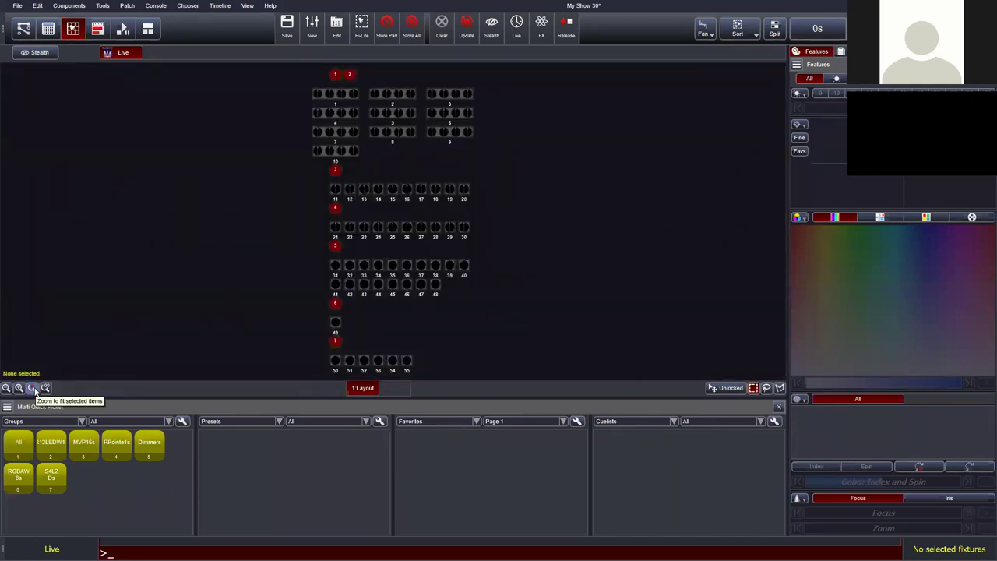
Select fixture 26, zoom in on it, then zoom back out to the whole plot.
left_click(405, 228)
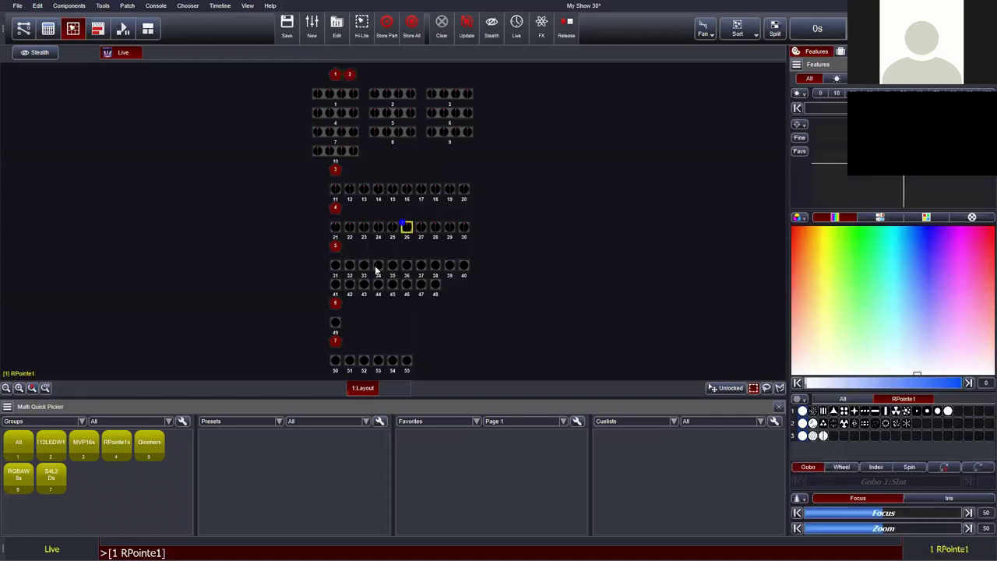
left_click(32, 388)
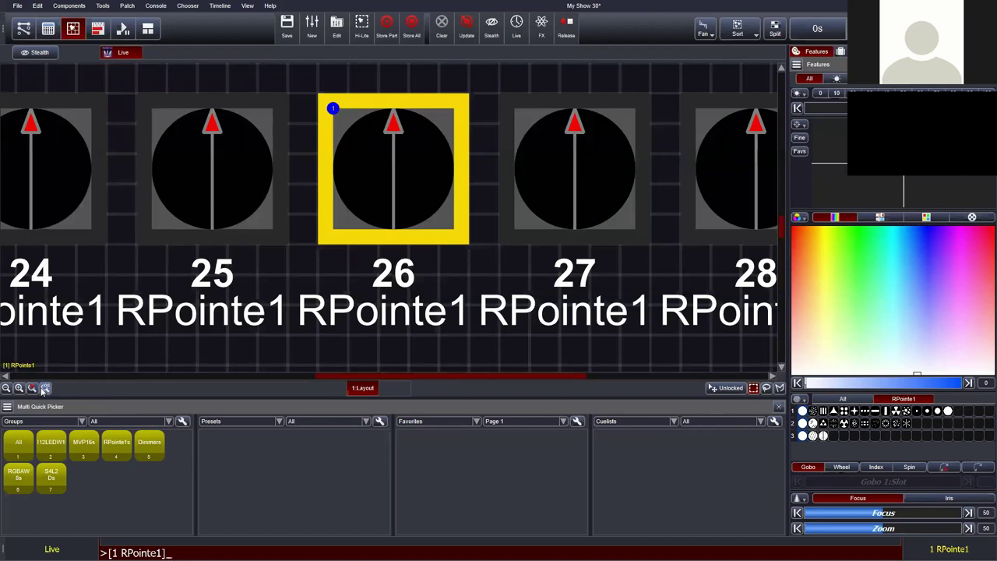
left_click(45, 388)
left_click(32, 388)
left_click(45, 388)
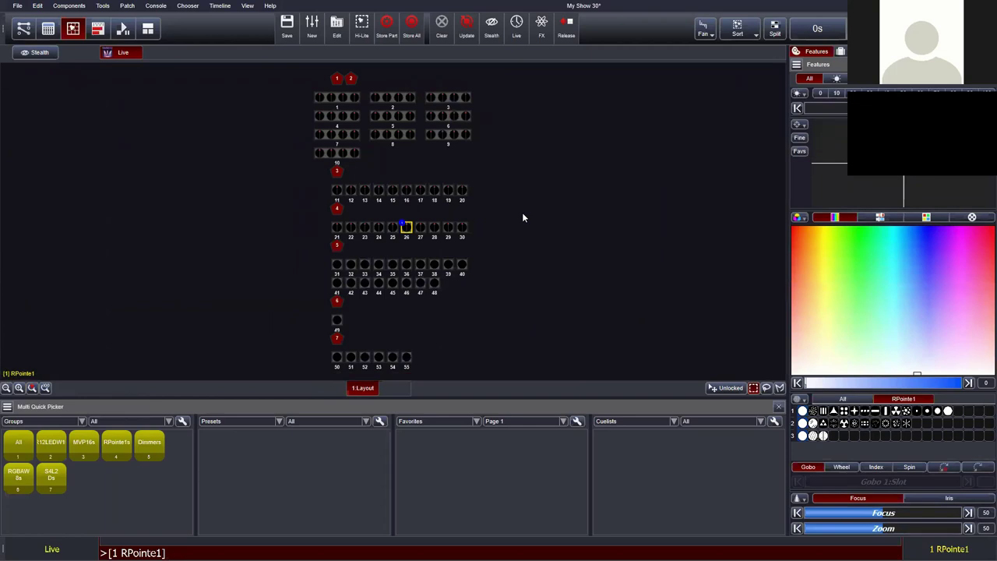
Select RPointe1 fixtures 21–30, deselect them, and engage blackout with Ctrl+B.
scroll(483, 217, "up", 4)
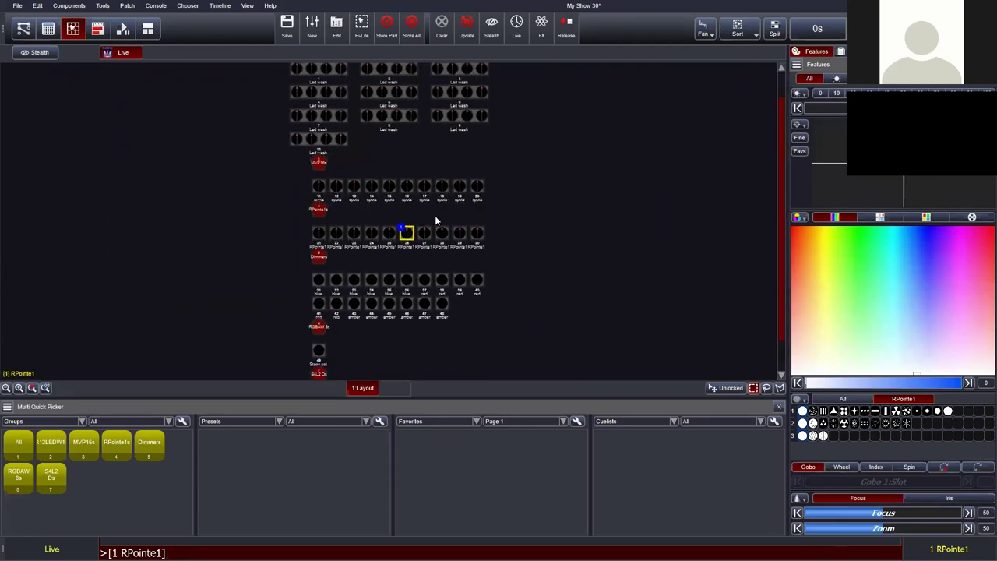
scroll(527, 236, "up", 5)
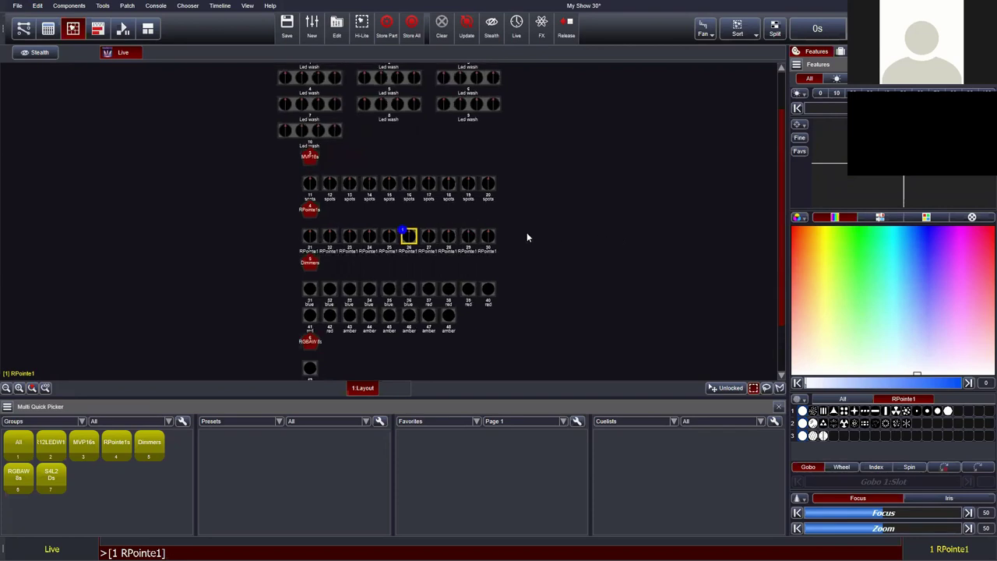
left_click_drag(168, 273, 606, 251)
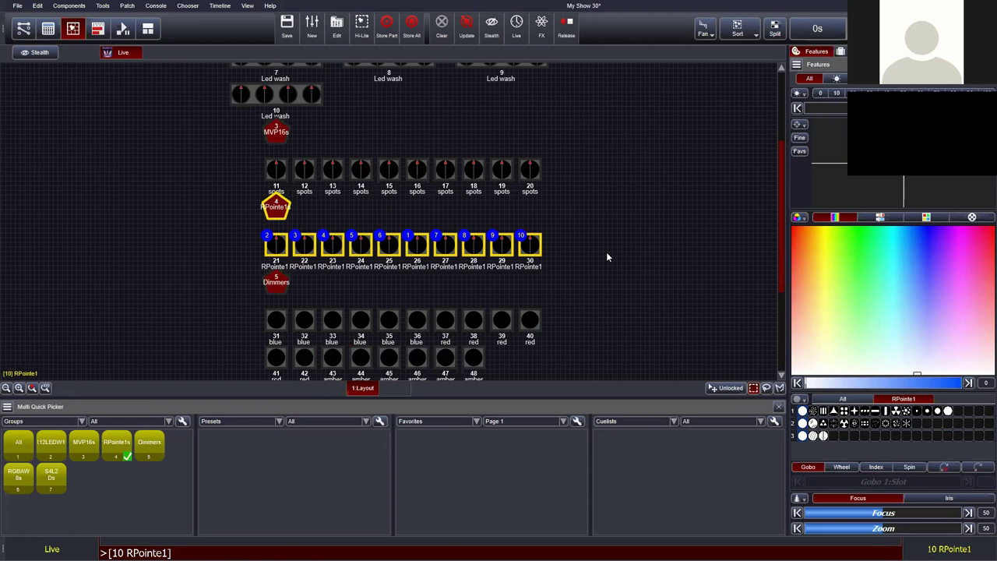
left_click(605, 251)
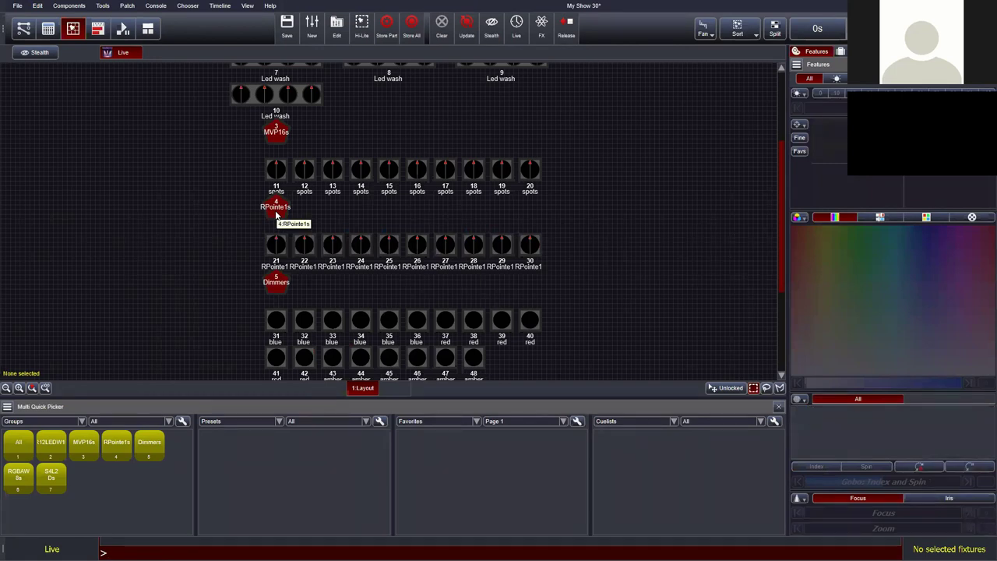
key("ctrl+b")
Select the MVP16s, RPointe1s and Dimmers groups in turn and release the blackout.
left_click(276, 132)
left_click(233, 164)
left_click(277, 214)
key("ctrl+b")
left_click(147, 250)
left_click(278, 286)
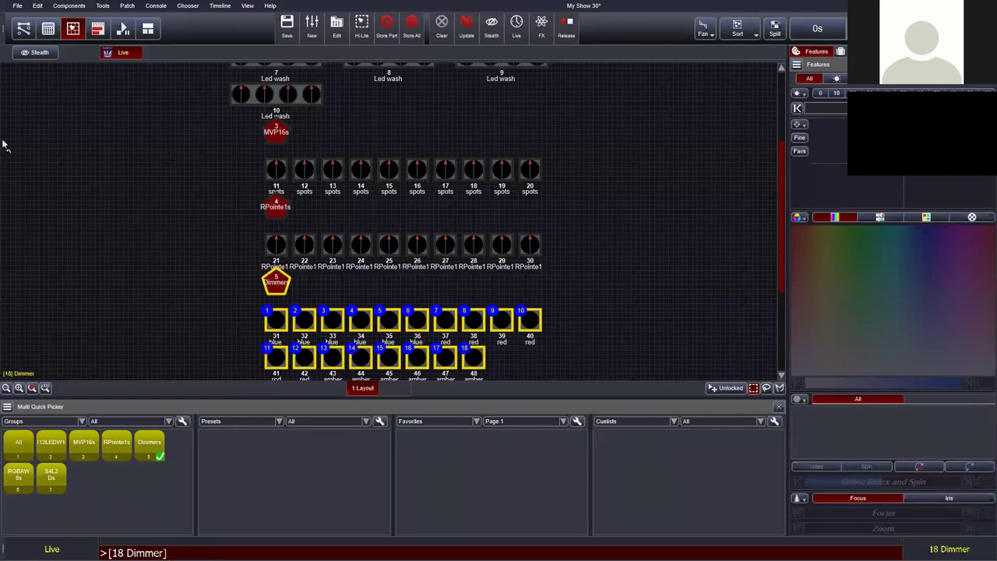
left_click(178, 266)
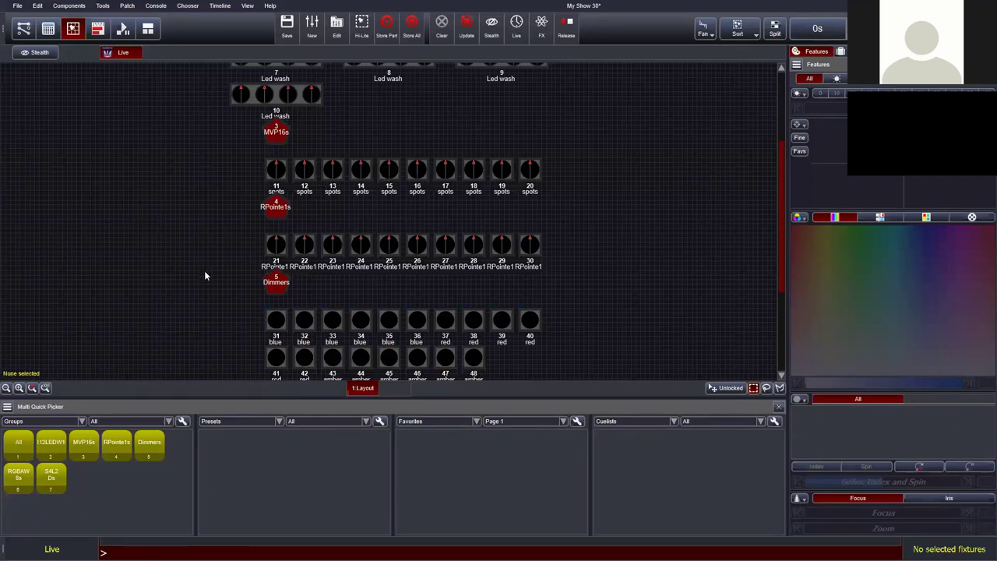
Select dimmers 31, 33 and 36, then clear the selection.
scroll(205, 275, "down", 5)
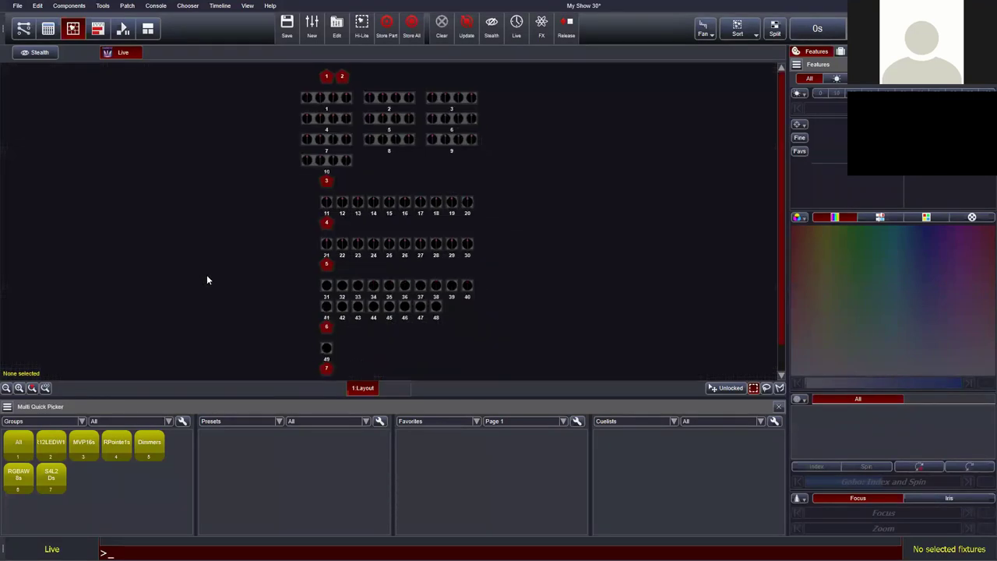
scroll(221, 282, "down", 1)
left_click(346, 258)
left_click(369, 258)
left_click(404, 258)
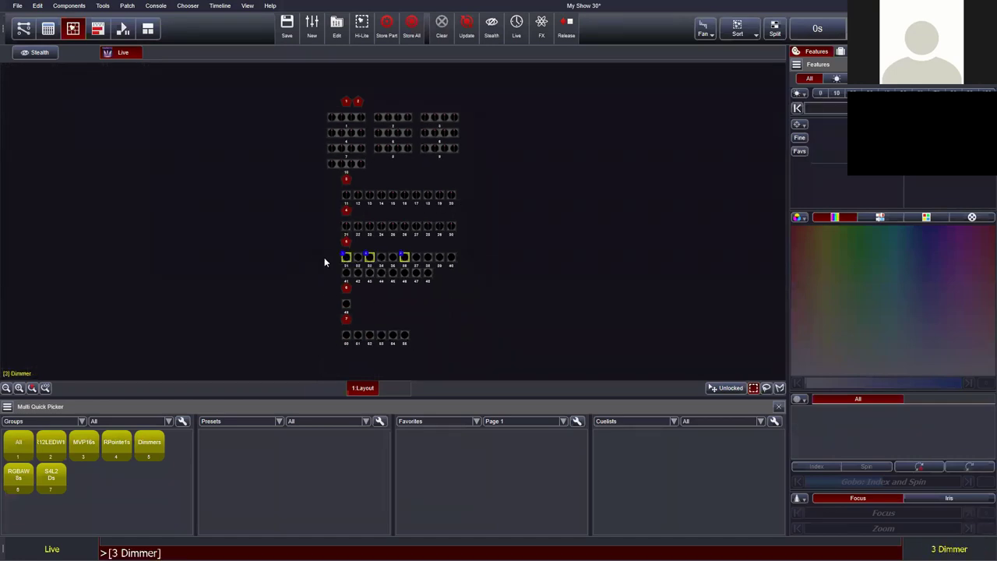
key("Escape")
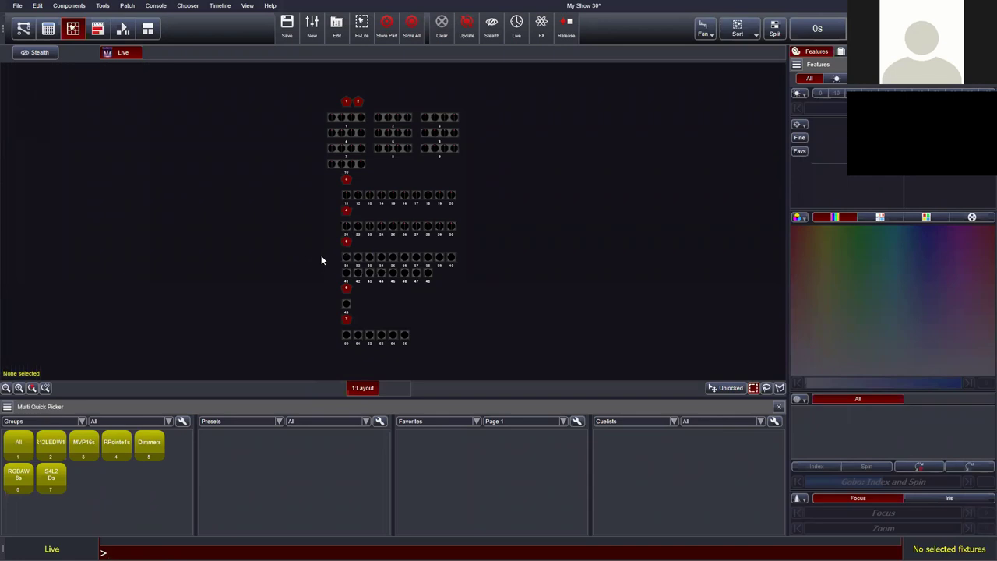
Marquee-select fixtures 31–55 and drag the block up and right beside the LED wash rows.
left_click_drag(302, 230, 460, 361)
left_click_drag(299, 357, 489, 254)
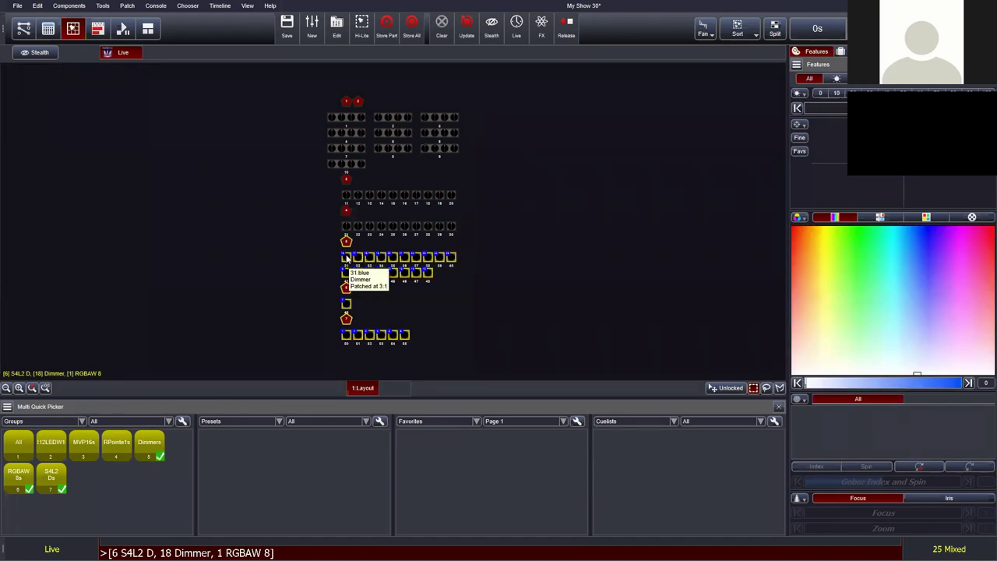
left_click_drag(347, 263, 506, 131)
left_click(330, 250)
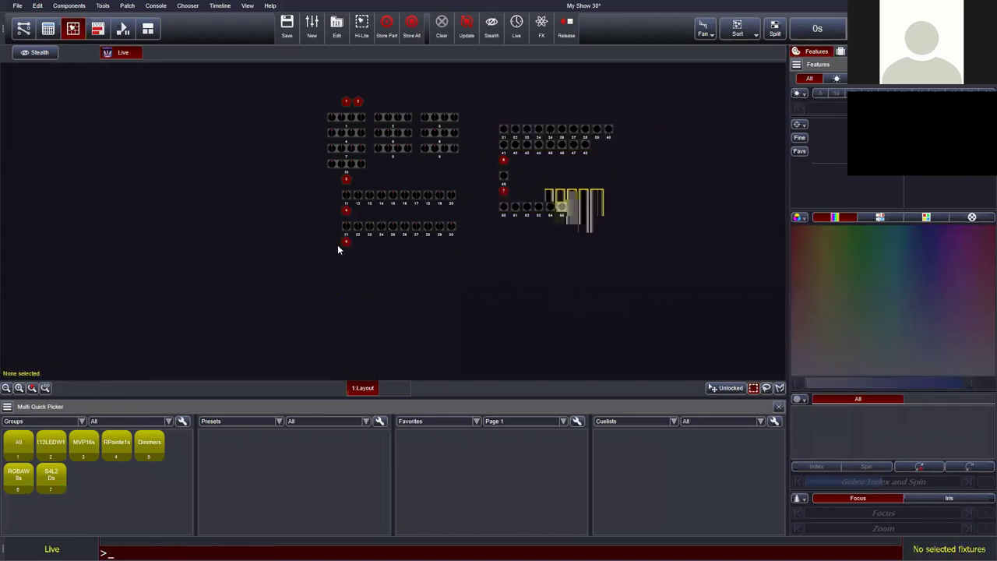
Zoom to fit so all fixtures, including the moved 31–55 block, fill the view.
left_click(44, 388)
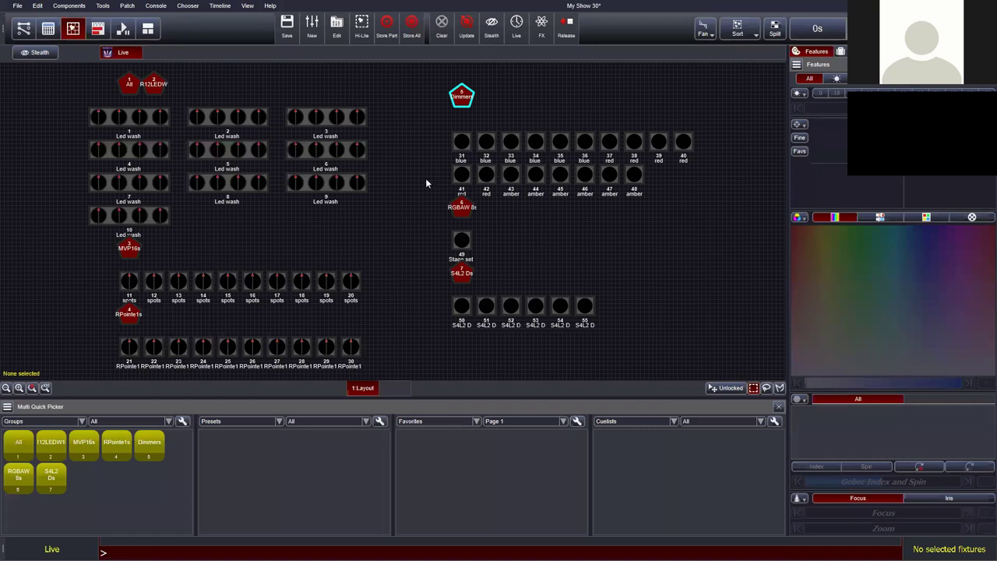
Open Layouts > Manage Layouts… from the layout canvas's right-click menu.
right_click(397, 145)
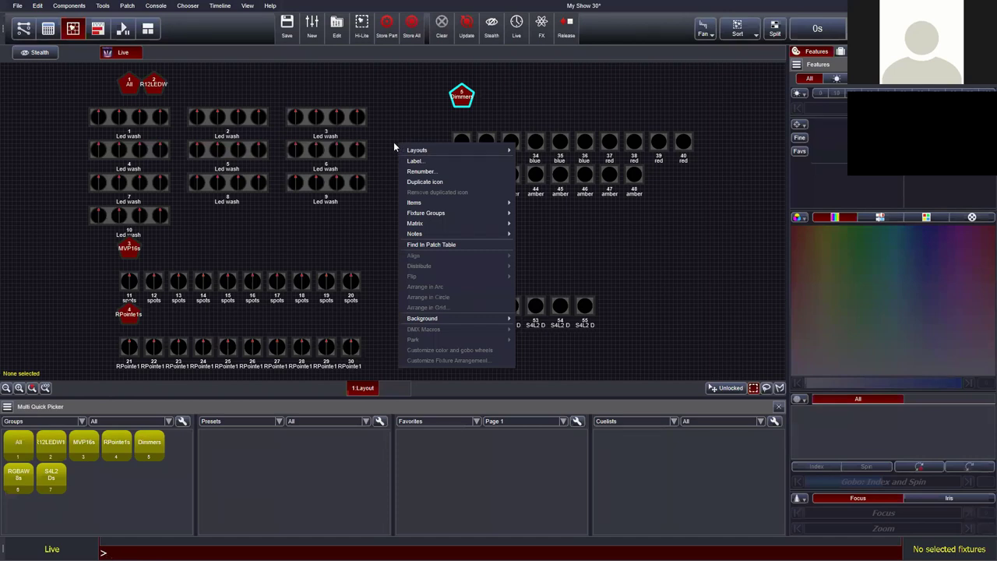
mouse_move(405, 151)
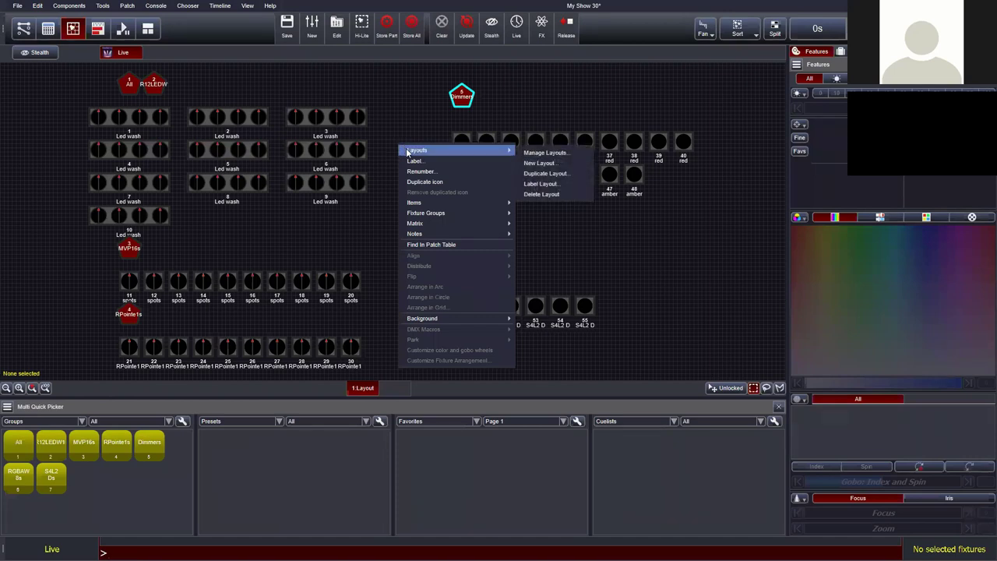
left_click(554, 155)
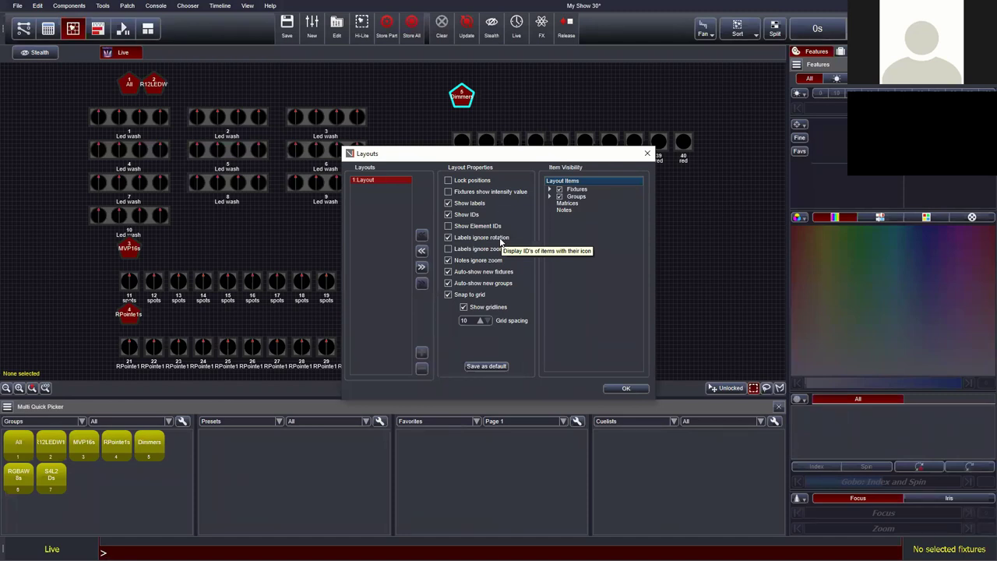
Rename the first layout to 'moving lights'.
double_click(384, 180)
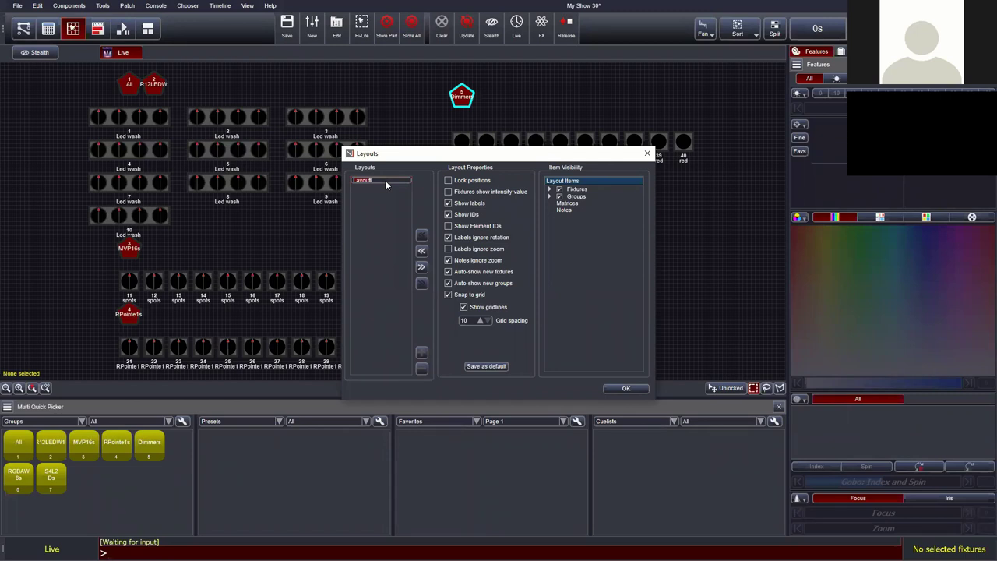
type("moving lights")
key("Return")
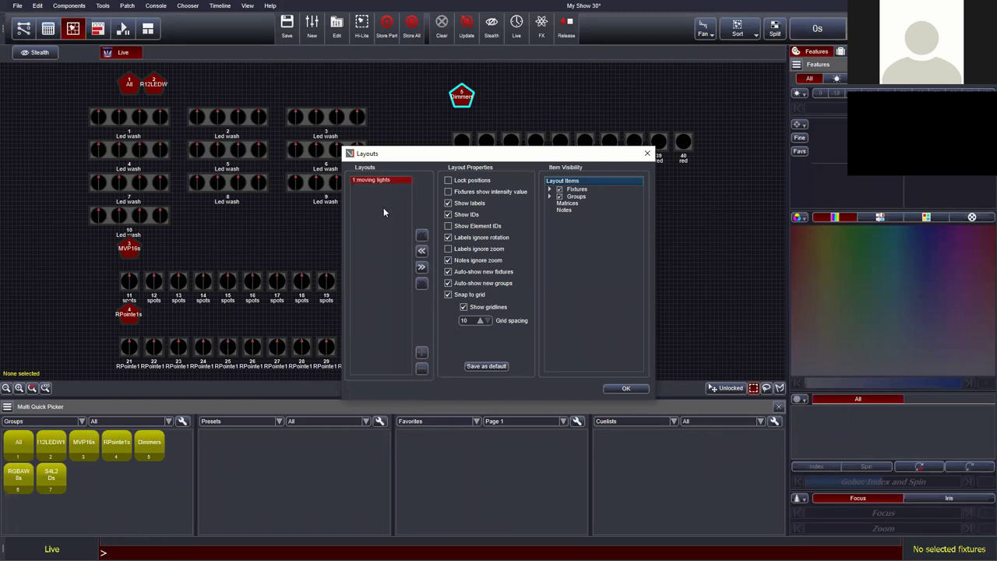
Add a new layout and name it 'dimmers and led'.
left_click(422, 353)
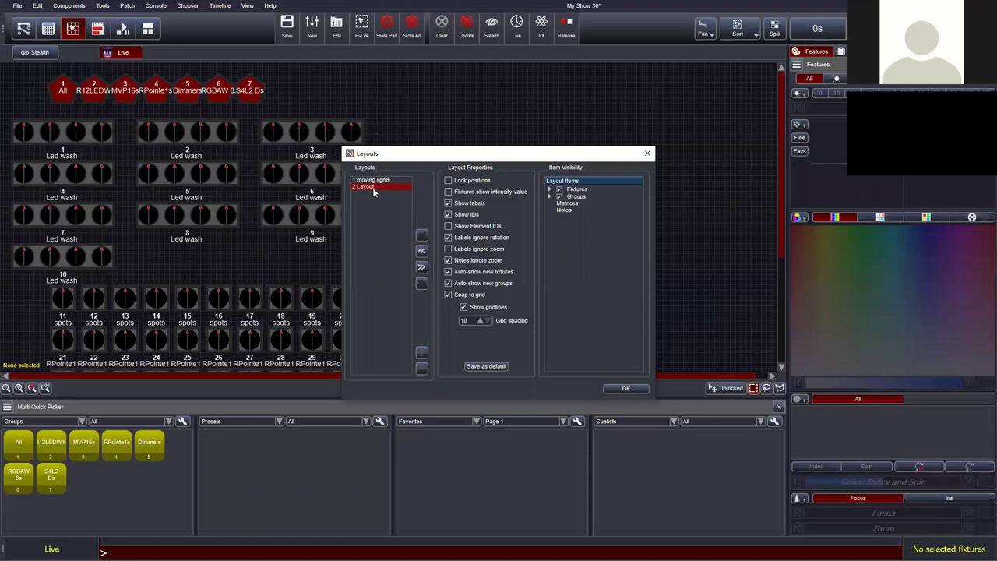
double_click(372, 186)
type("dimmers and led")
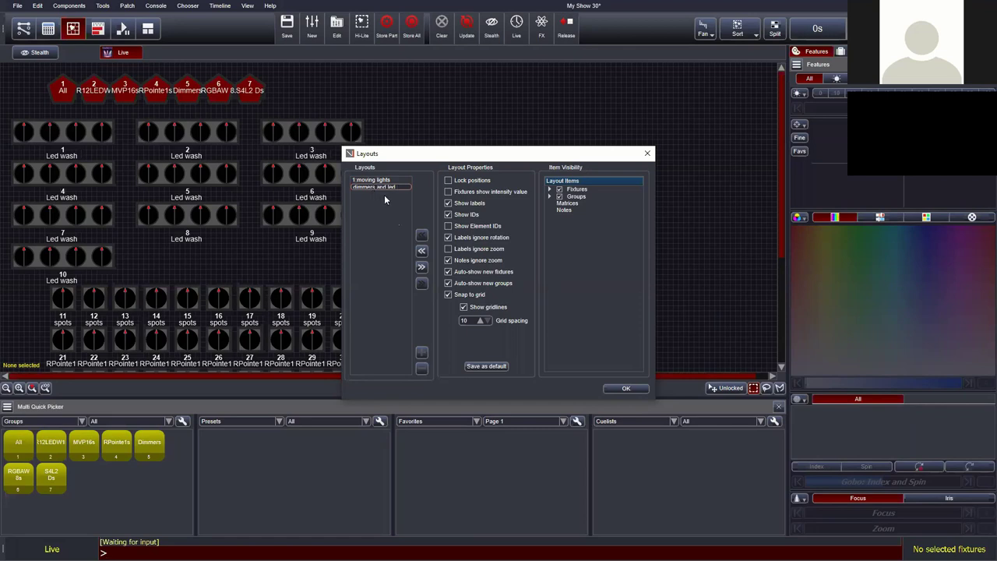
key("Return")
Hide all groups on the 'dimmers and led' layout.
left_click(550, 197)
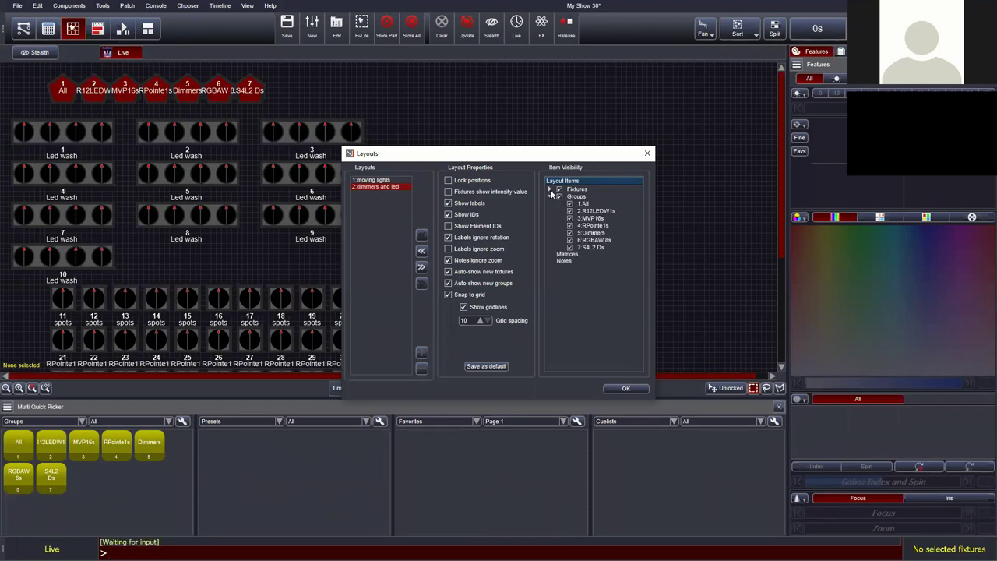
left_click(549, 190)
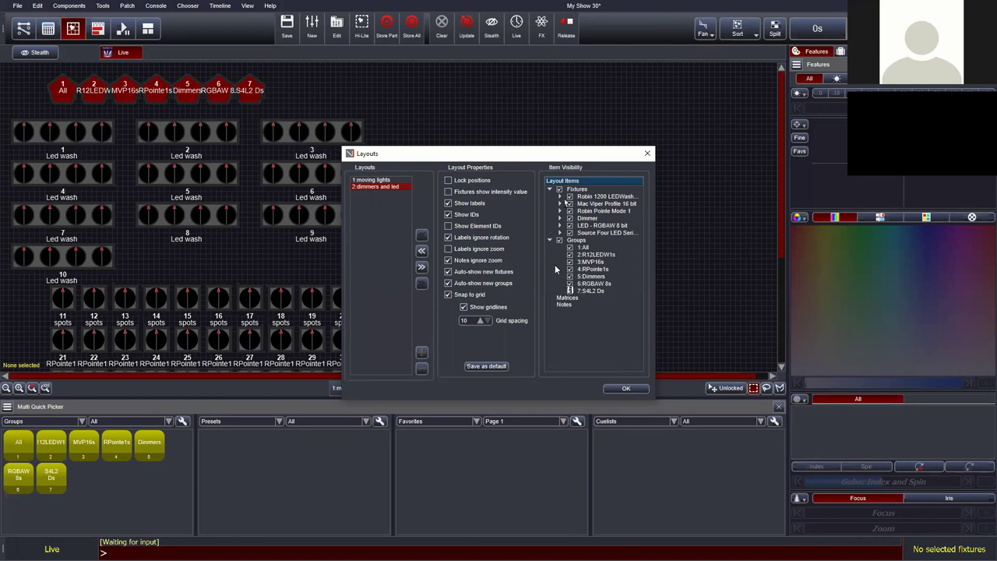
left_click(560, 240)
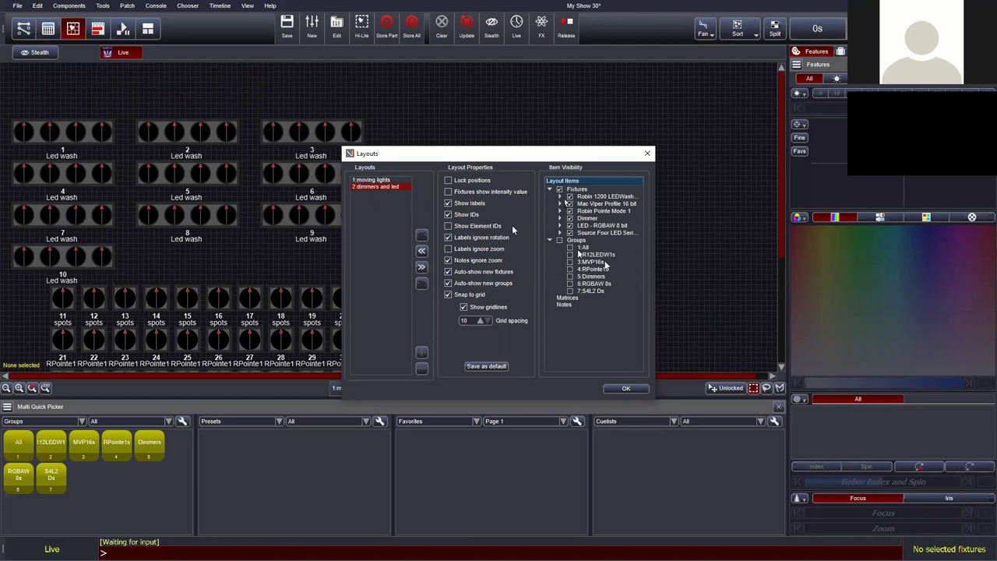
left_click(559, 240)
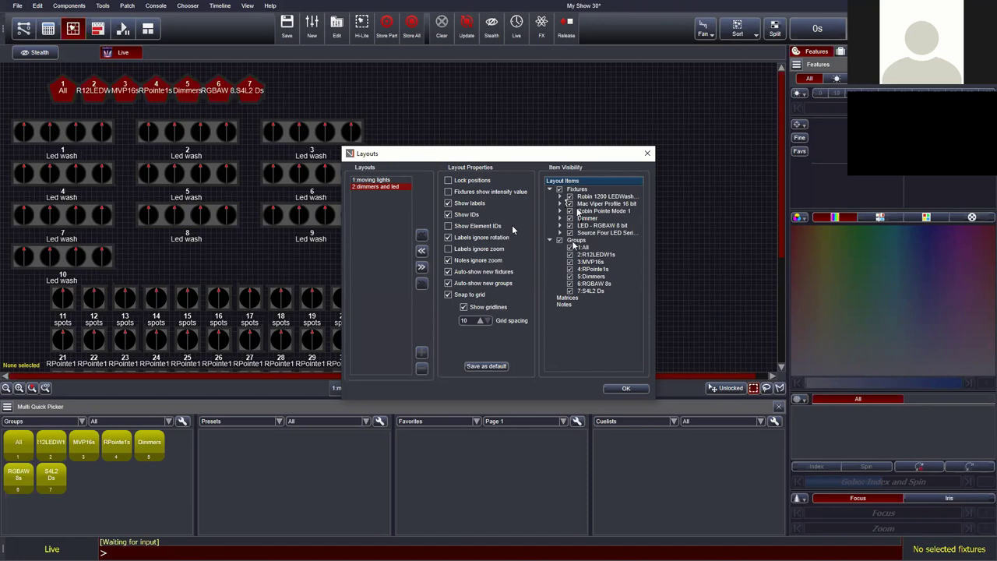
left_click(559, 240)
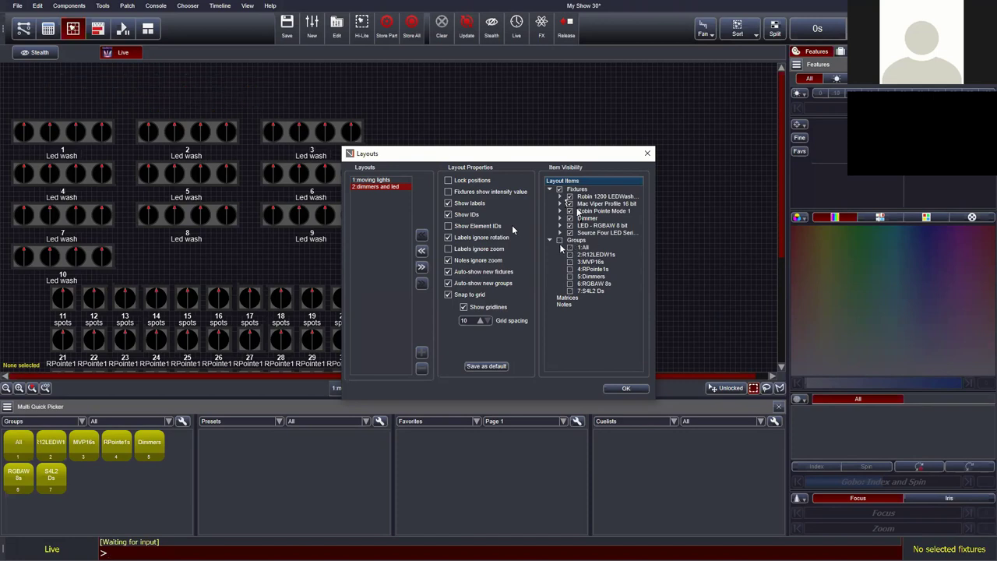
Hide the Robin 1200 LEDWash, Mac Viper Profile and Robin Pointe fixtures, then select the moving lights layout.
left_click(570, 197)
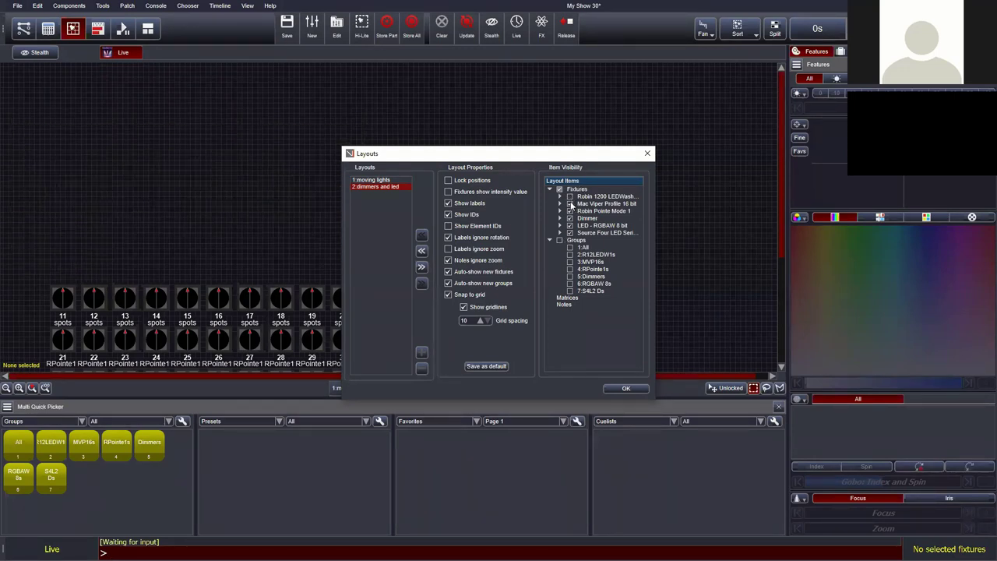
left_click(569, 203)
left_click(569, 211)
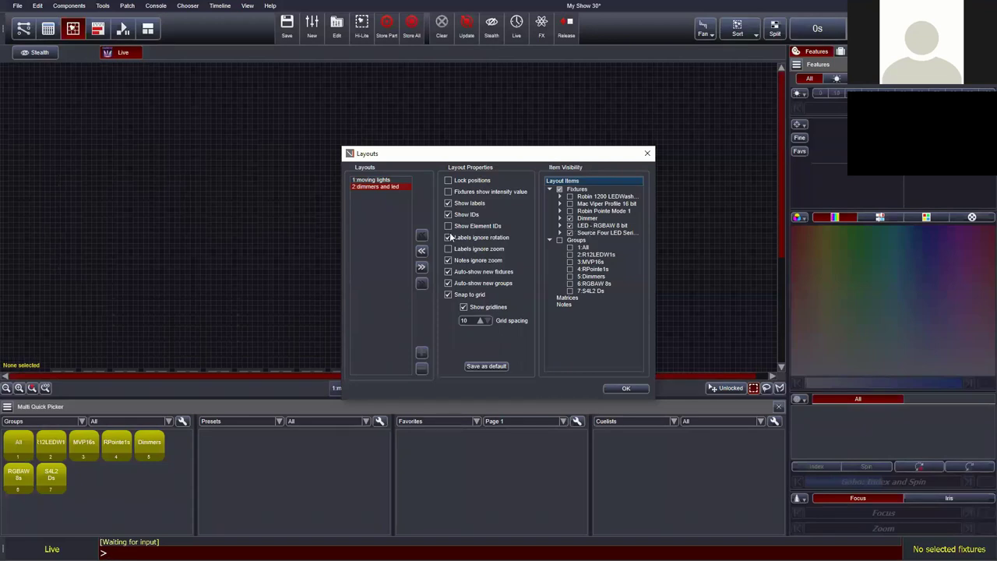
left_click(371, 180)
Show only Robin 1200 LEDWash, Mac Viper Profile and Robin Pointe fixtures on 'moving lights' and close.
left_click(550, 197)
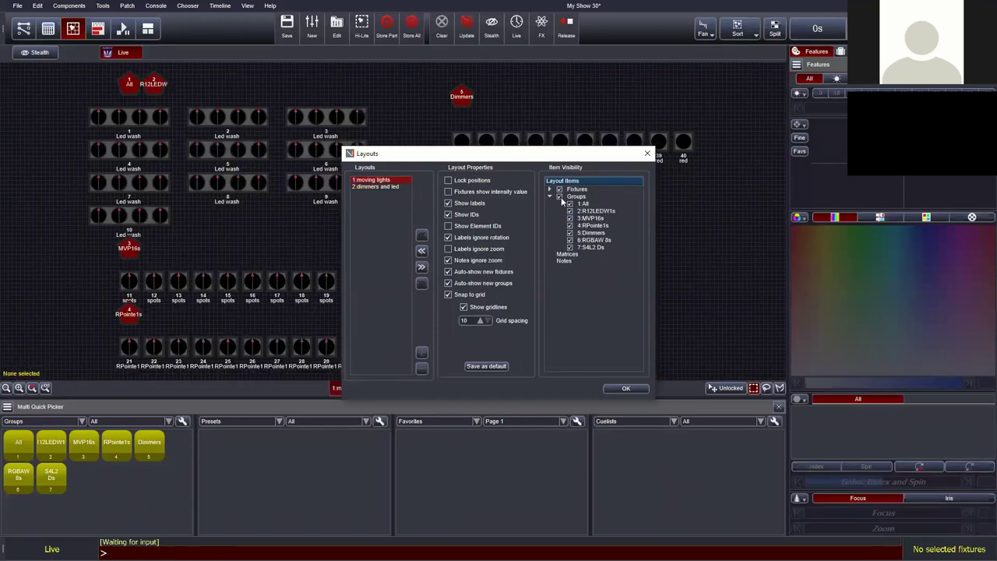
left_click(550, 189)
left_click(559, 189)
left_click(559, 189)
left_click(558, 189)
left_click(569, 196)
left_click(570, 203)
left_click(569, 211)
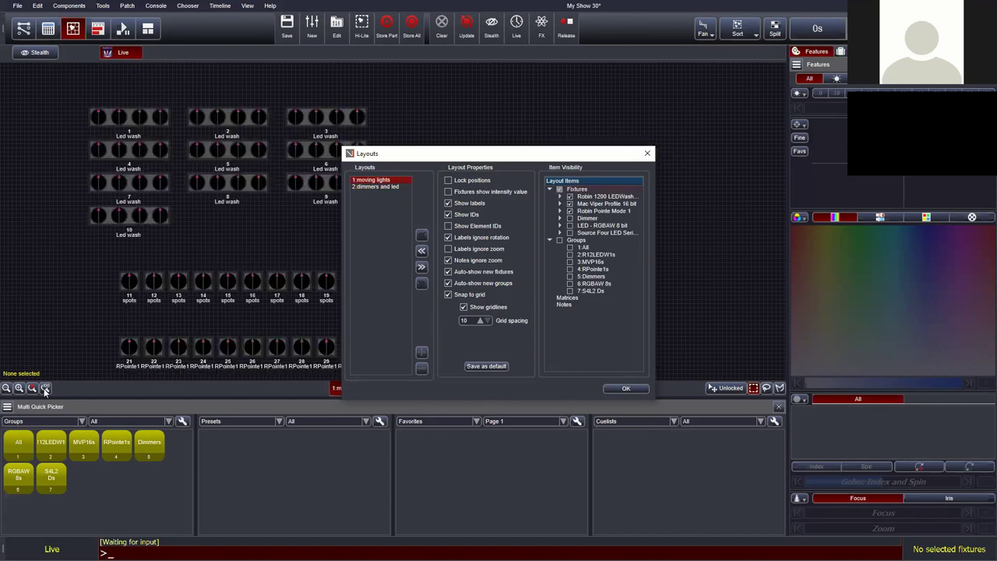
left_click(625, 388)
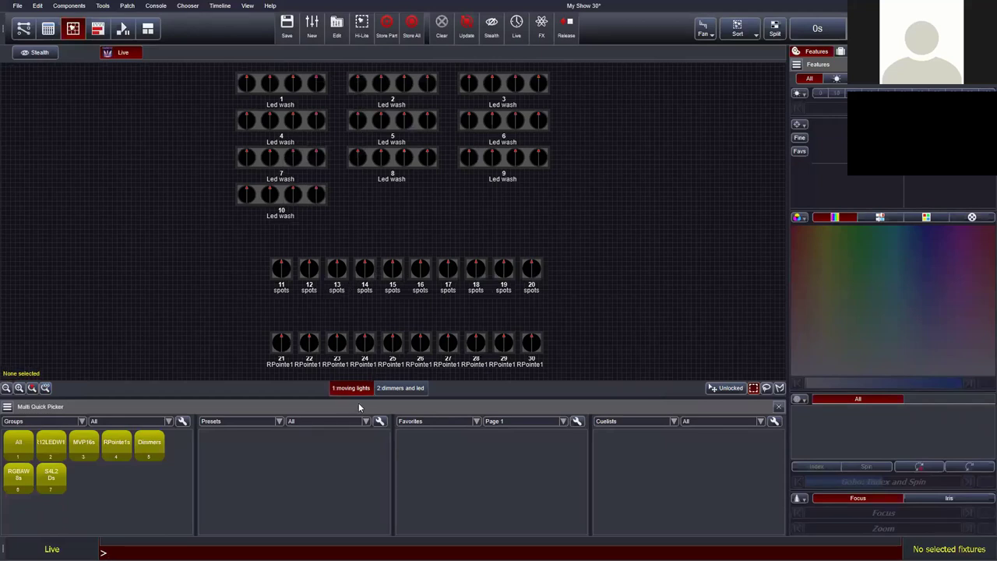
On 'dimmers and led', arrange fixtures into rows: blue 31–36, red 37–42, amber 43–48.
left_click(402, 388)
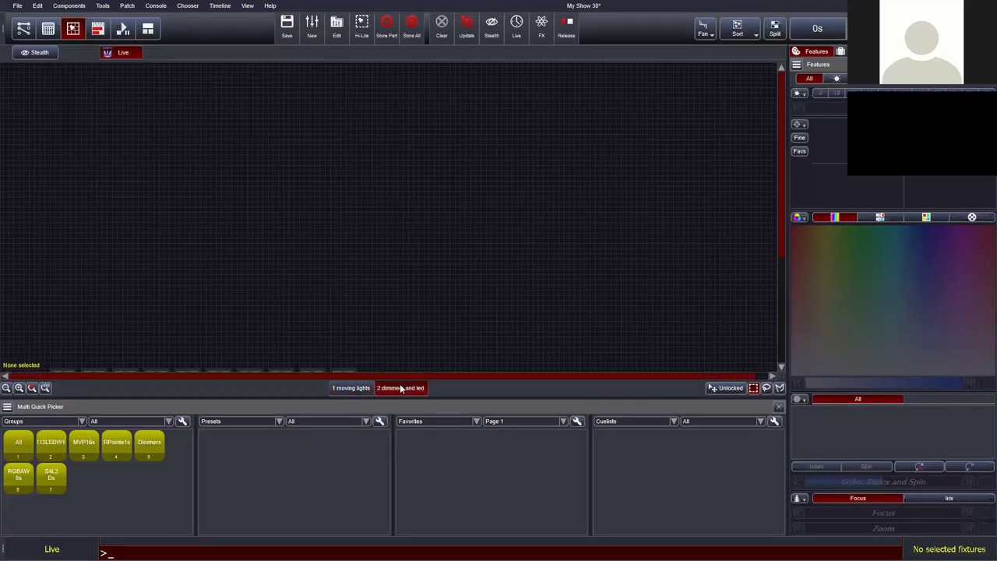
left_click(46, 387)
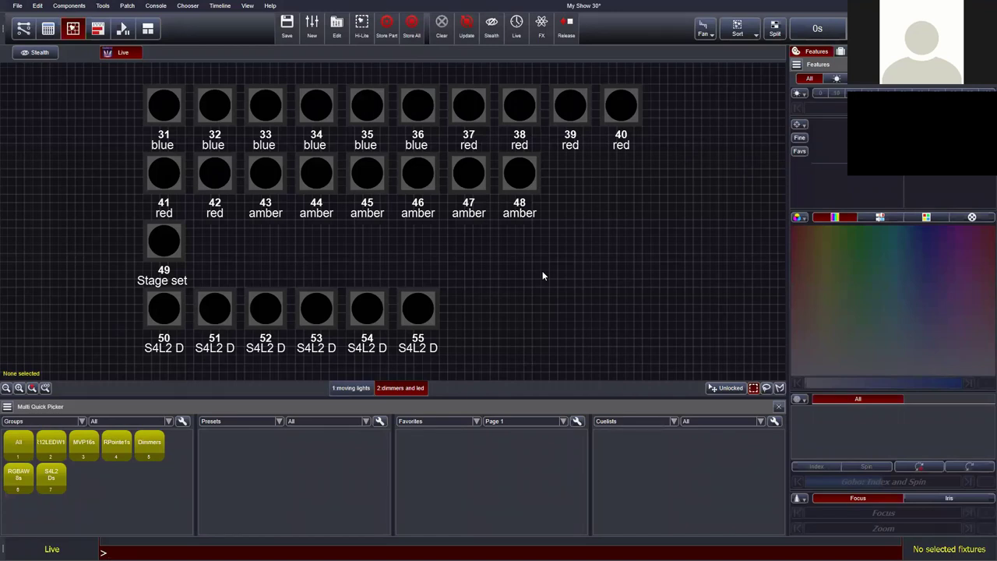
scroll(543, 276, "down", 3)
left_click_drag(165, 143, 196, 117)
left_click_drag(232, 187, 530, 184)
mouse_move(448, 175)
left_mouse_down()
mouse_move(540, 203)
mouse_move(655, 214)
mouse_move(577, 208)
mouse_move(446, 175)
mouse_move(454, 173)
left_mouse_up()
left_click(268, 179)
left_click_drag(268, 179, 661, 237)
left_click(474, 283)
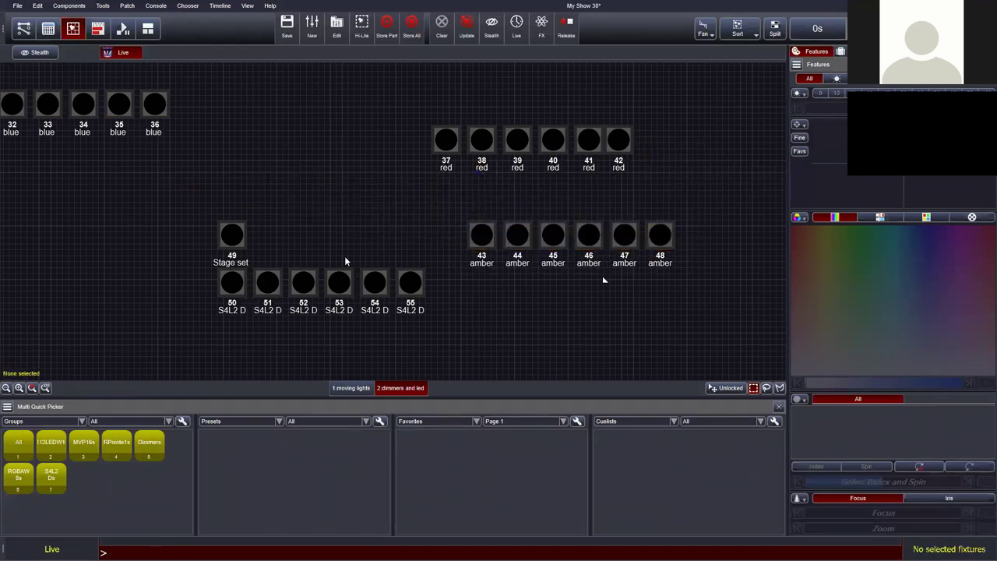
left_click(45, 387)
left_click_drag(458, 190, 750, 157)
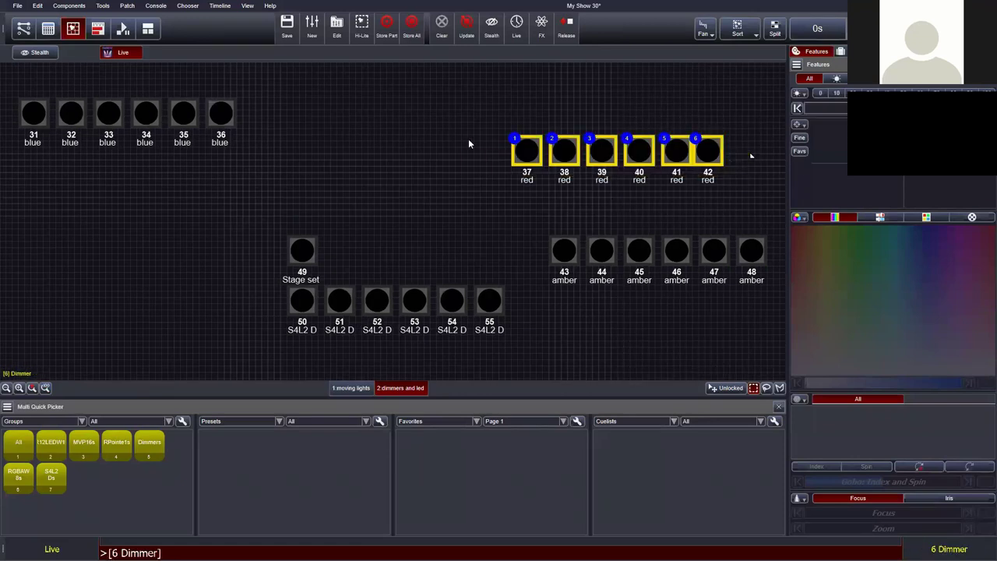
Give fixtures 37–42 a pure red icon colour and a red gel colour.
right_click(406, 138)
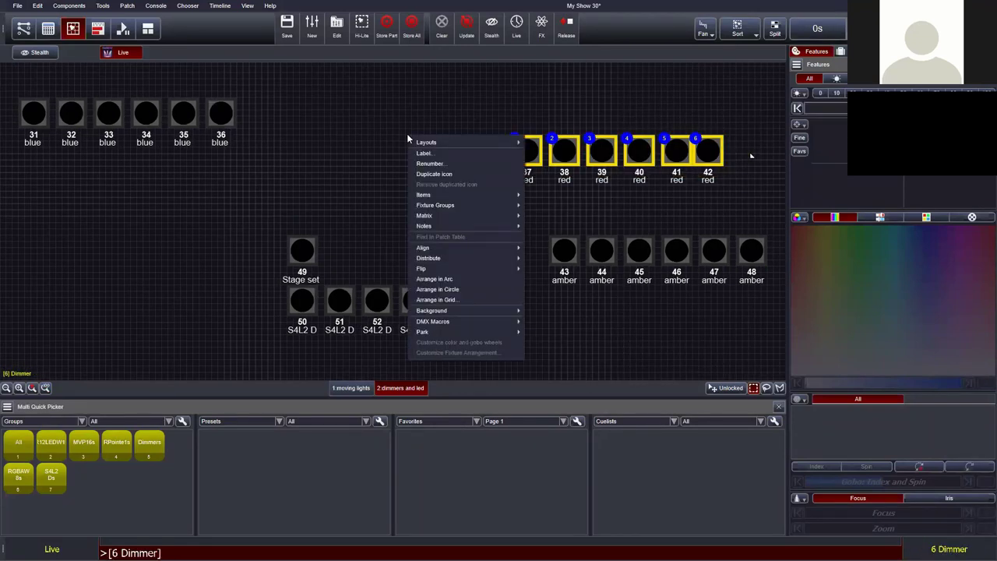
mouse_move(456, 200)
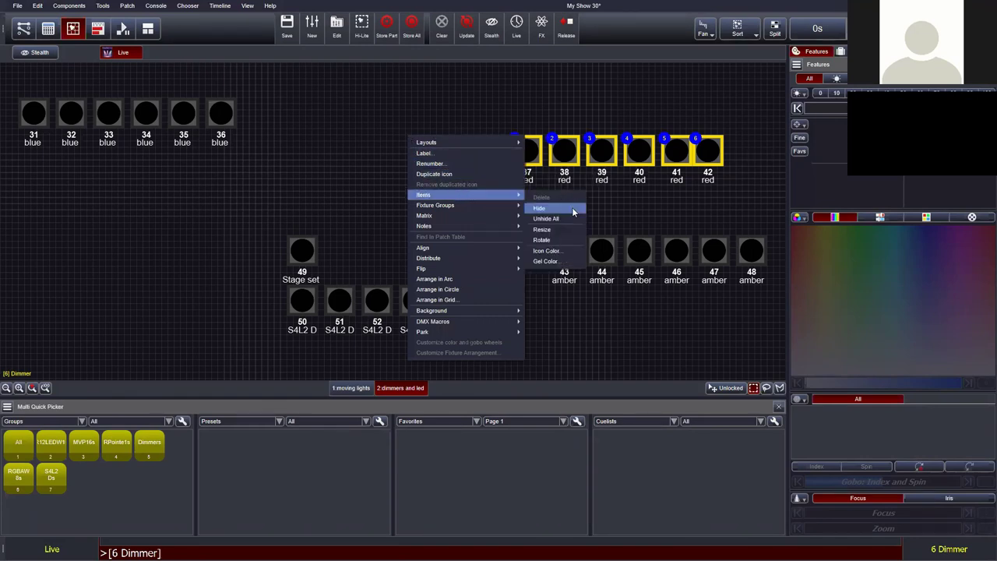
left_click(565, 252)
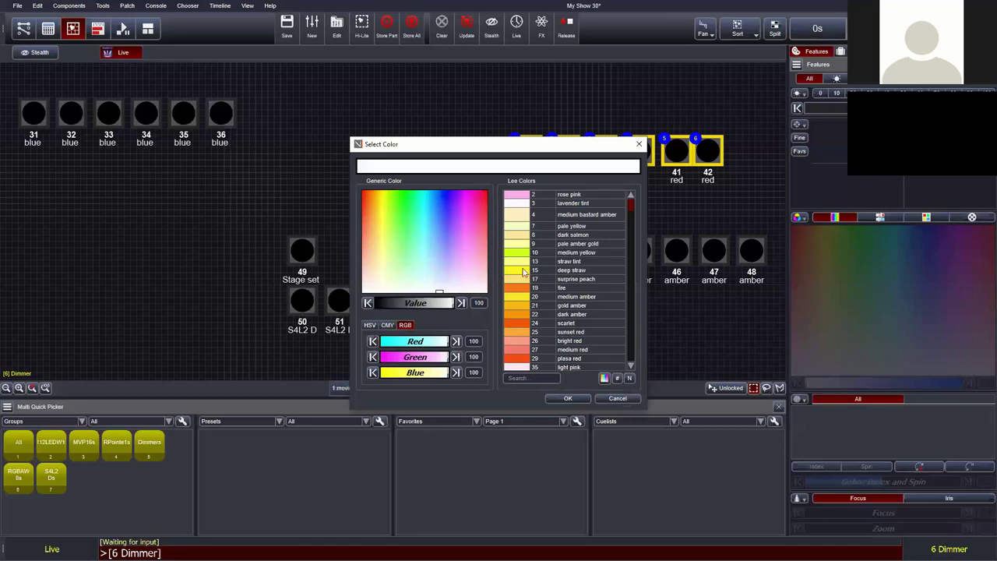
left_click(386, 208)
left_click(363, 192)
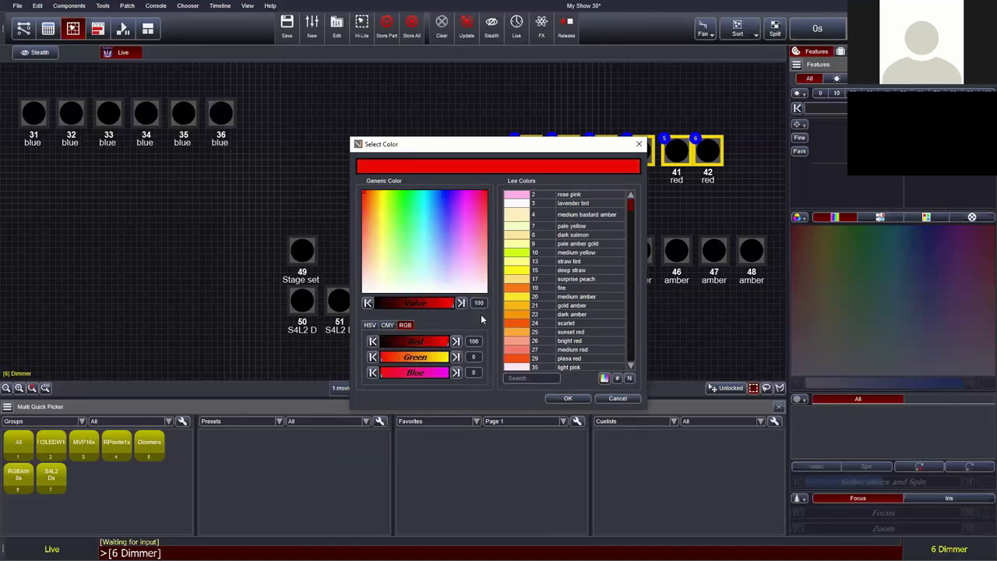
left_click(564, 398)
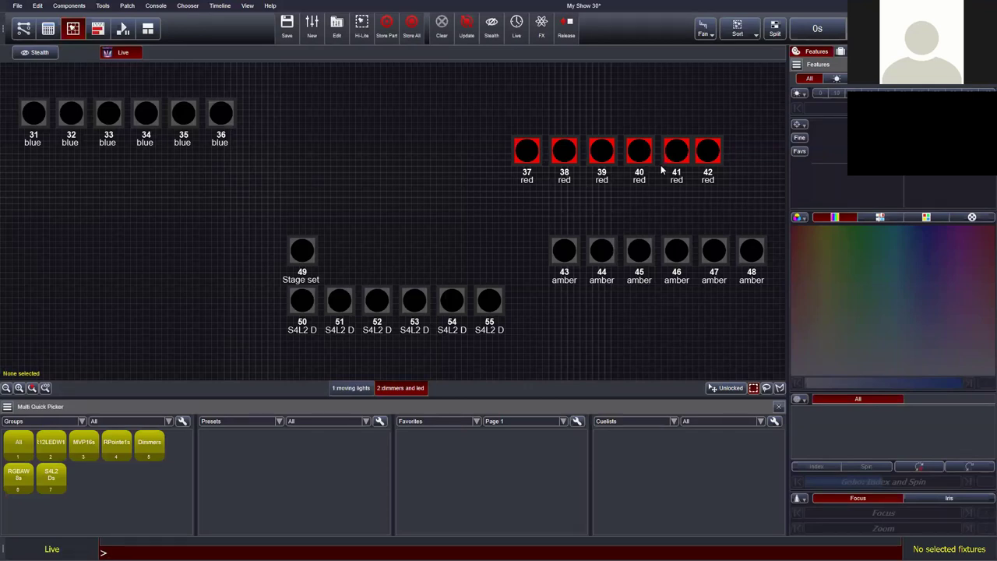
left_click_drag(458, 161, 740, 157)
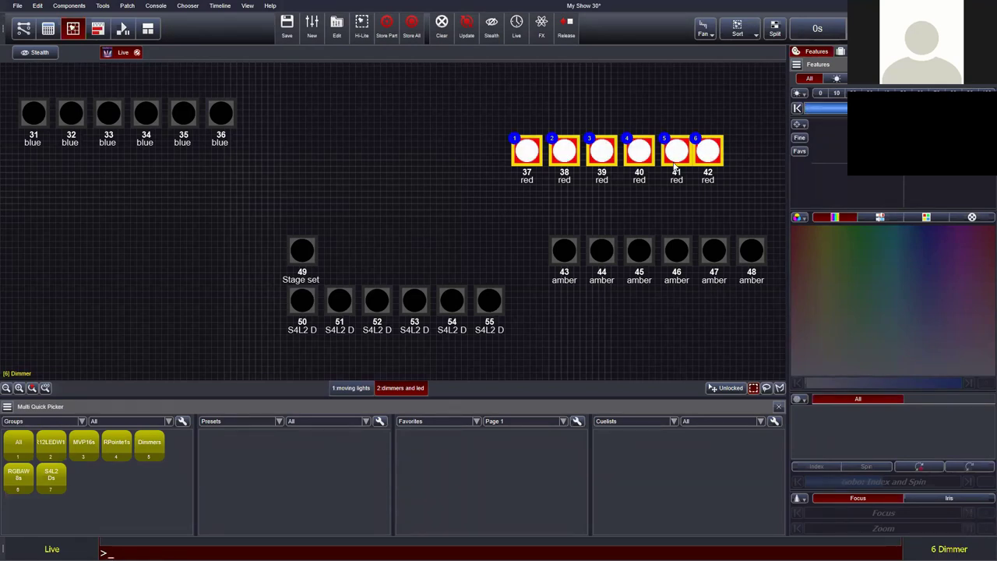
right_click(604, 159)
mouse_move(628, 212)
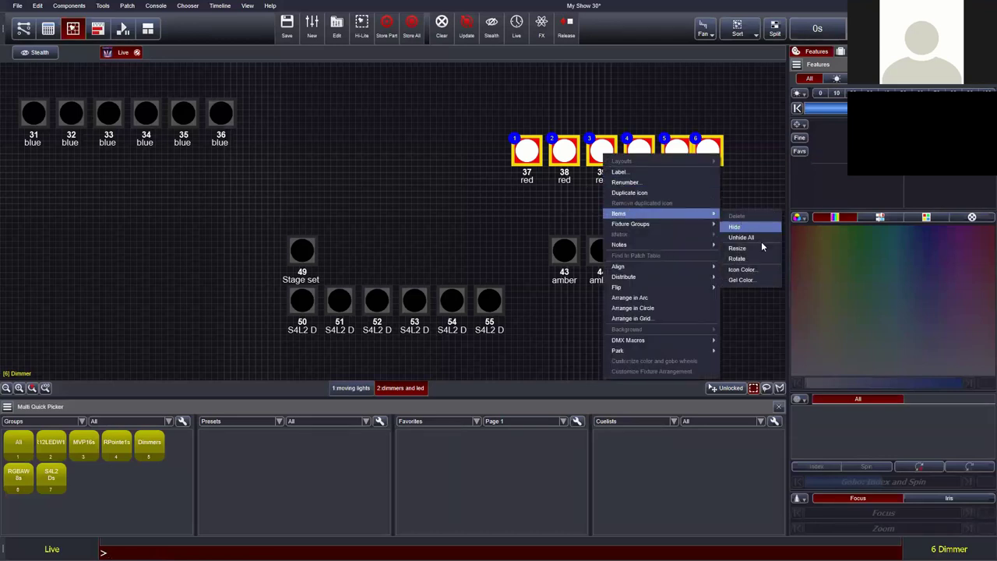
left_click(763, 280)
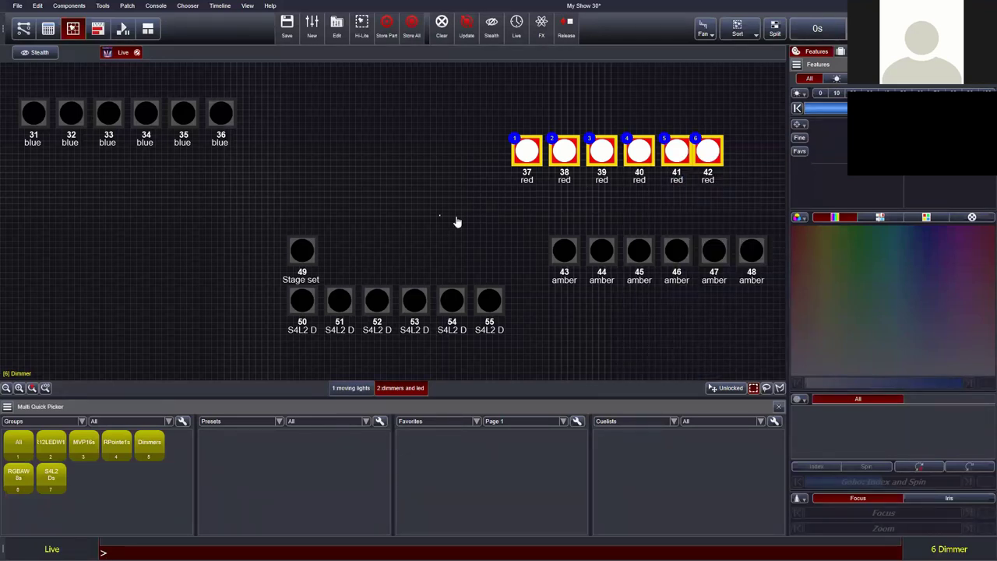
left_click(568, 398)
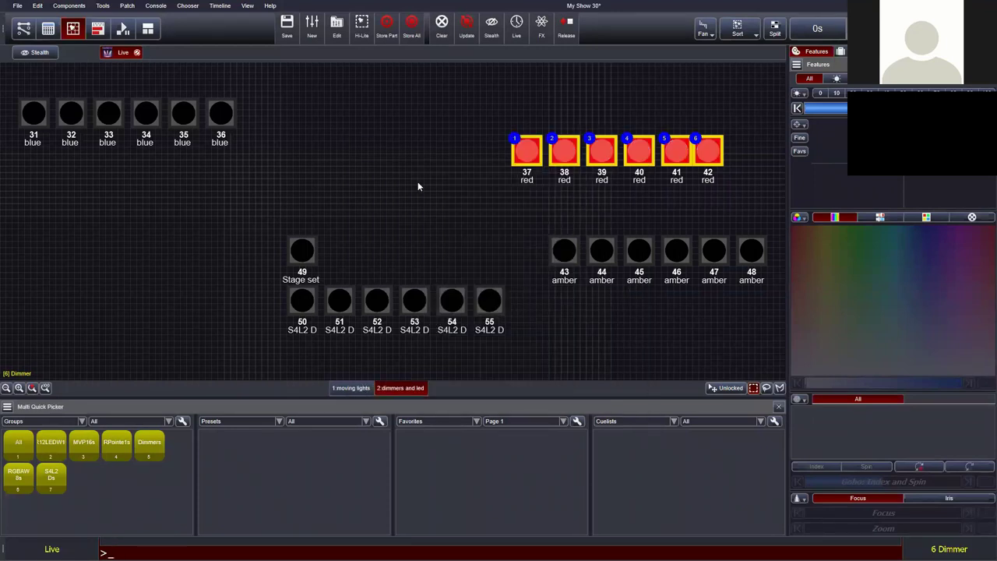
Give fixtures 31–36 a blue icon colour and a blue gel colour.
left_click_drag(225, 123, 18, 94)
right_click(123, 116)
mouse_move(248, 176)
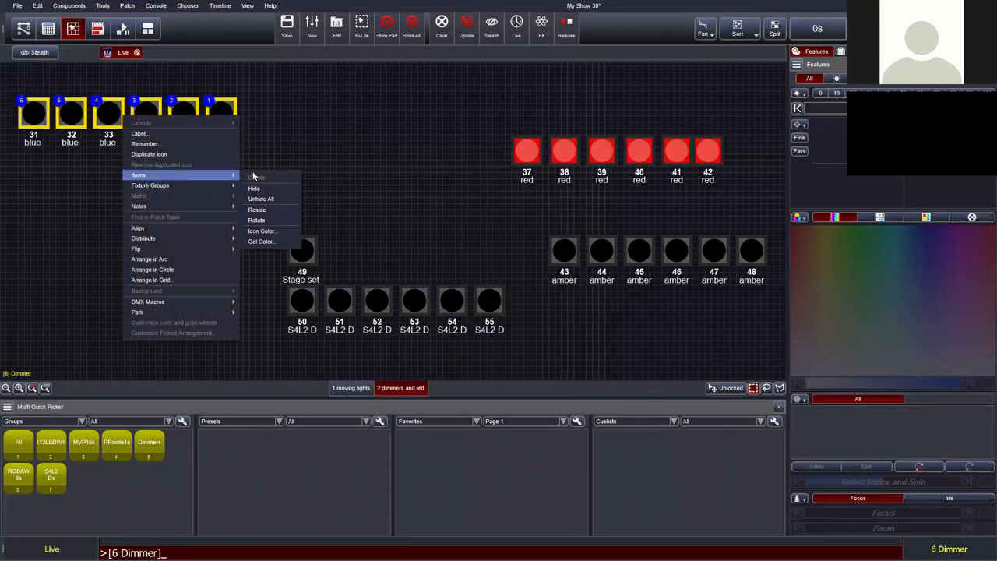
left_click(278, 231)
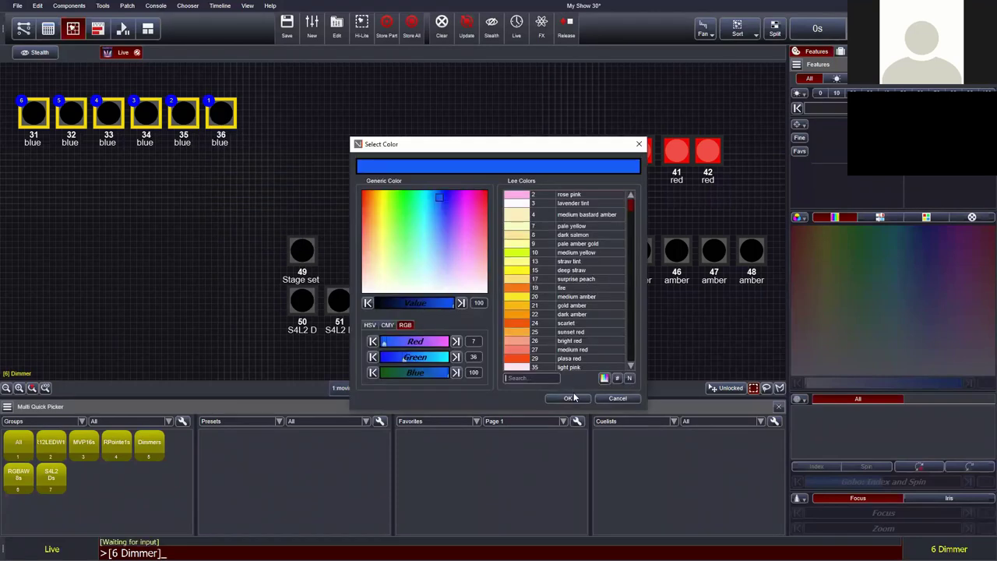
left_click(568, 398)
right_click(187, 118)
mouse_move(233, 176)
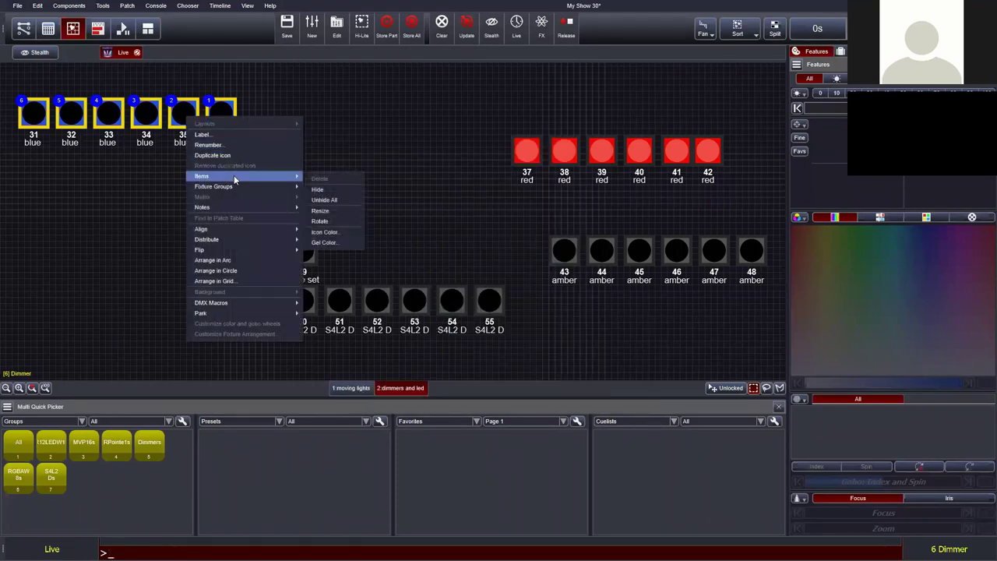
left_click(338, 243)
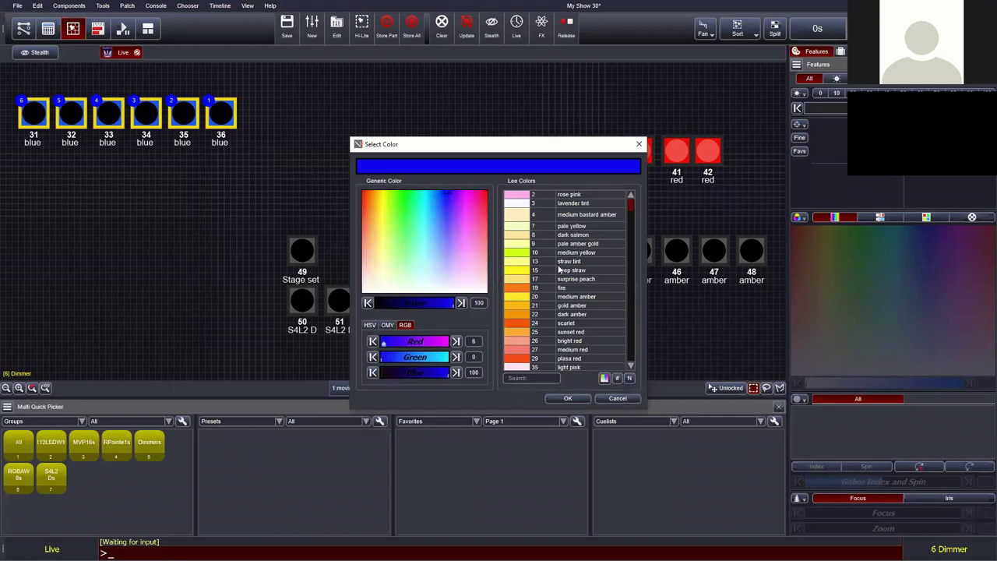
left_click(568, 398)
Give fixtures 43–48 an orange icon colour and an amber gel colour.
left_click_drag(544, 226, 771, 269)
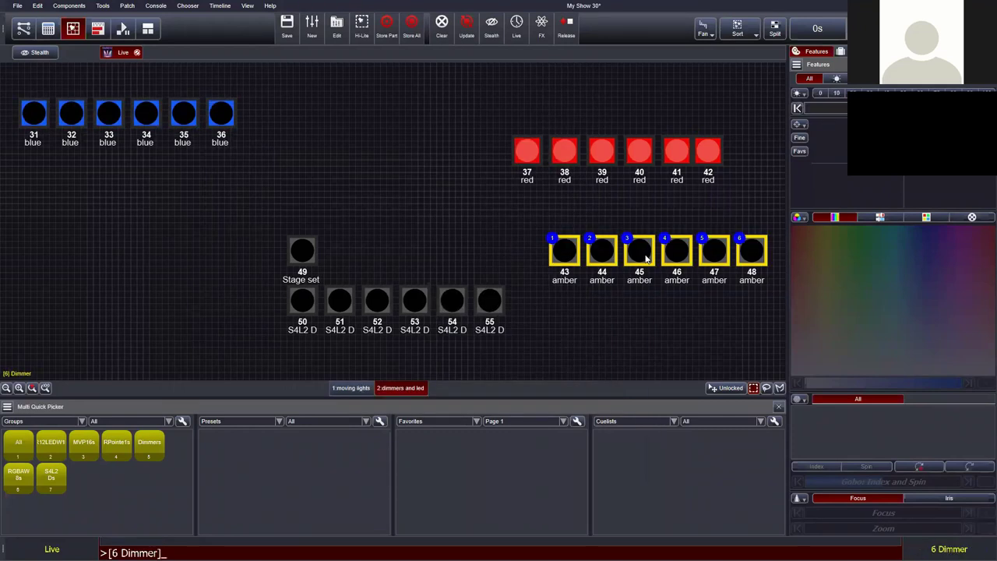
right_click(648, 260)
mouse_move(678, 315)
left_click(799, 371)
left_click(374, 200)
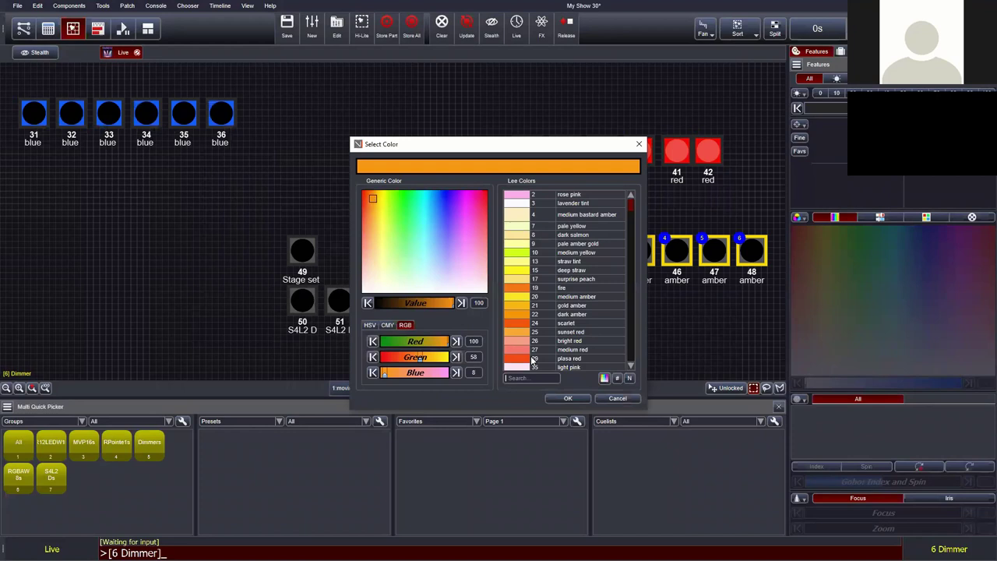
left_click(568, 398)
right_click(614, 259)
mouse_move(661, 314)
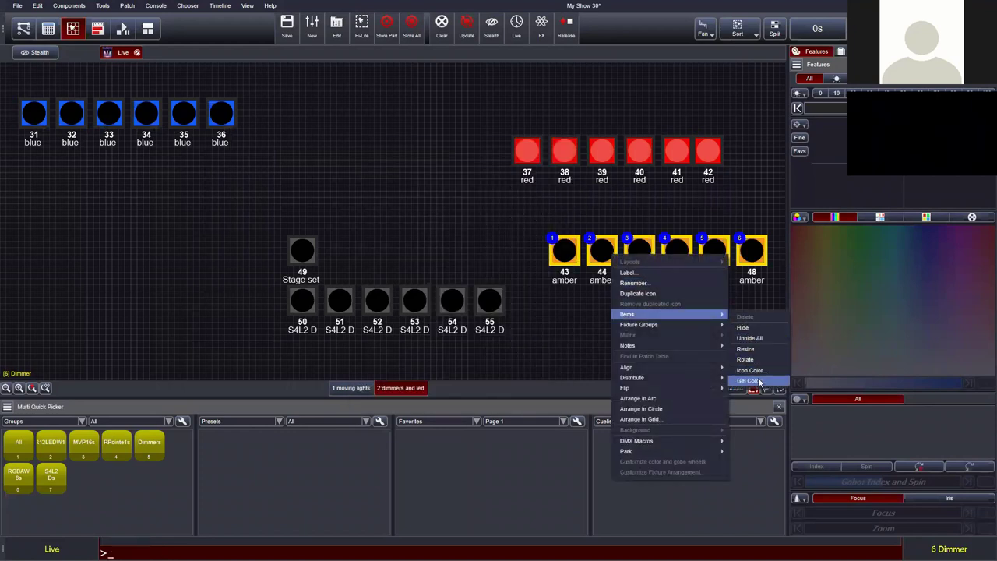
left_click(749, 381)
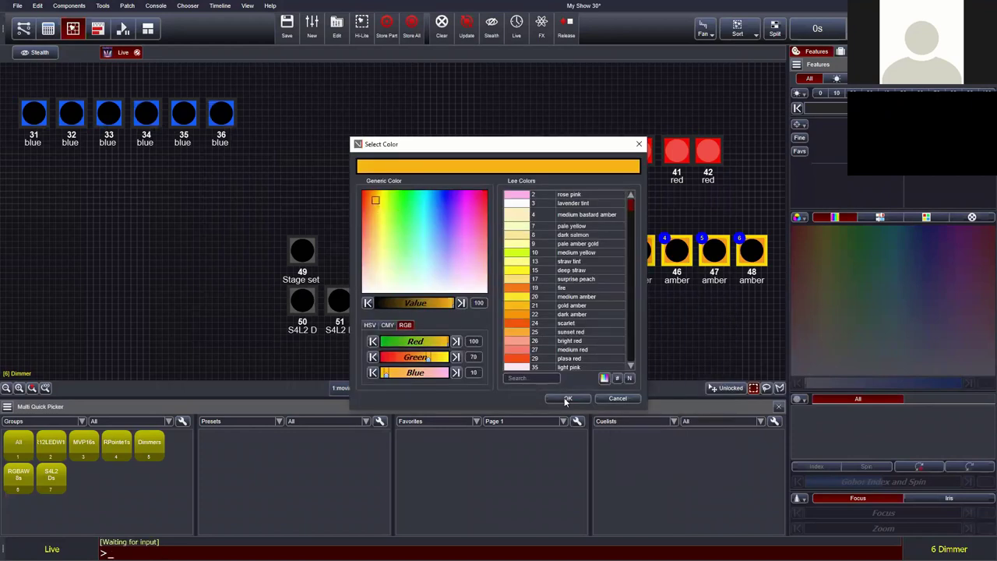
left_click(567, 398)
Move the red row (37–42) and the amber row up beside the blue row across the top.
left_click_drag(390, 148, 713, 148)
left_click_drag(460, 148, 483, 121)
left_click_drag(475, 251, 764, 122)
Centre Stage set 49 above S4L2 dimmers 50–55 below the rows, then clear live output.
left_click_drag(314, 270, 411, 244)
left_click_drag(223, 210, 489, 295)
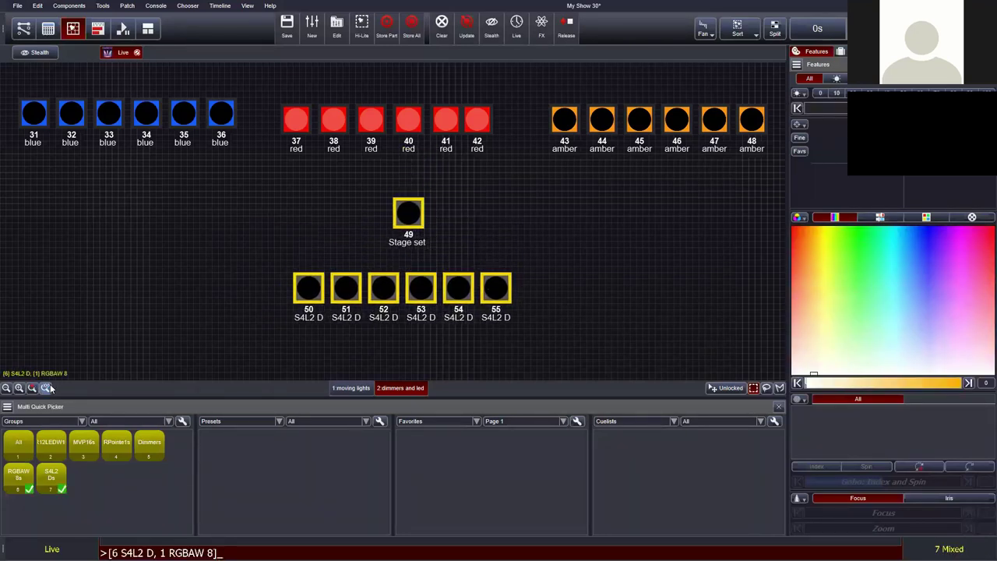
left_click(196, 303)
mouse_move(408, 220)
left_mouse_down()
mouse_move(387, 217)
mouse_move(402, 214)
left_mouse_up()
left_click(446, 36)
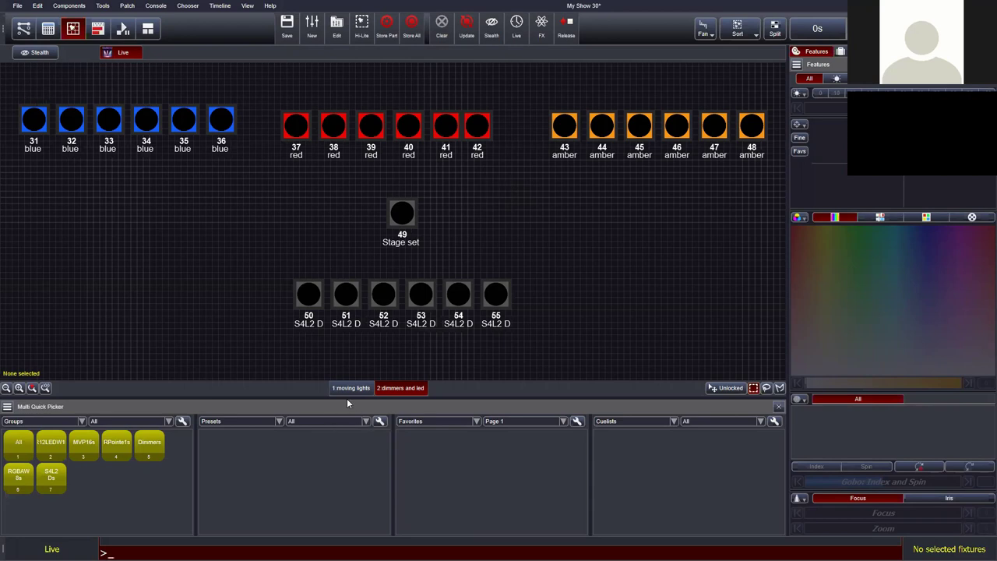
Enlarge the quick picker area and keep it showing Groups.
left_click_drag(347, 396, 403, 357)
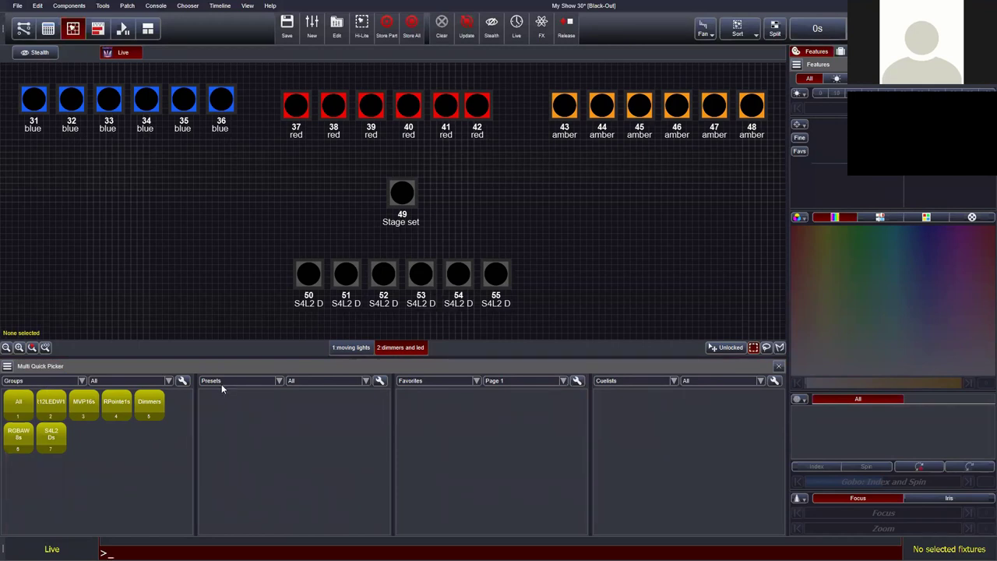
left_click(75, 380)
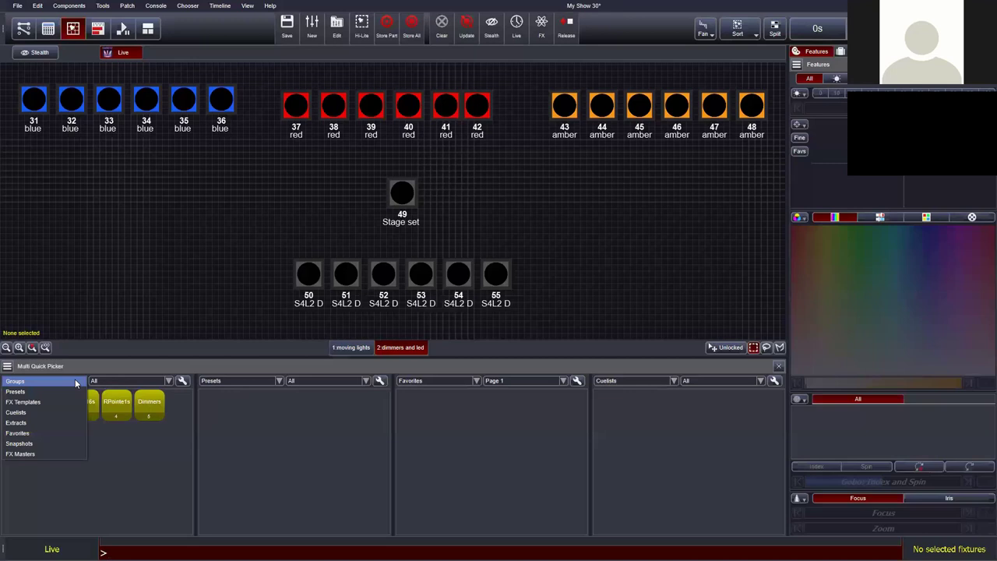
left_click(34, 382)
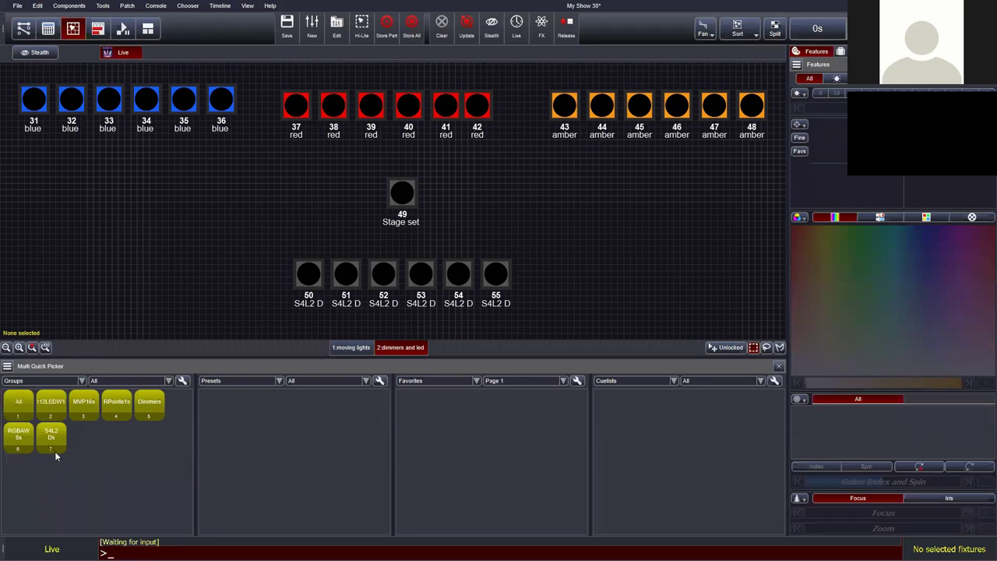
Try the Dimmers group, deselect all, then select the blue fixtures 31–36.
left_click(148, 403)
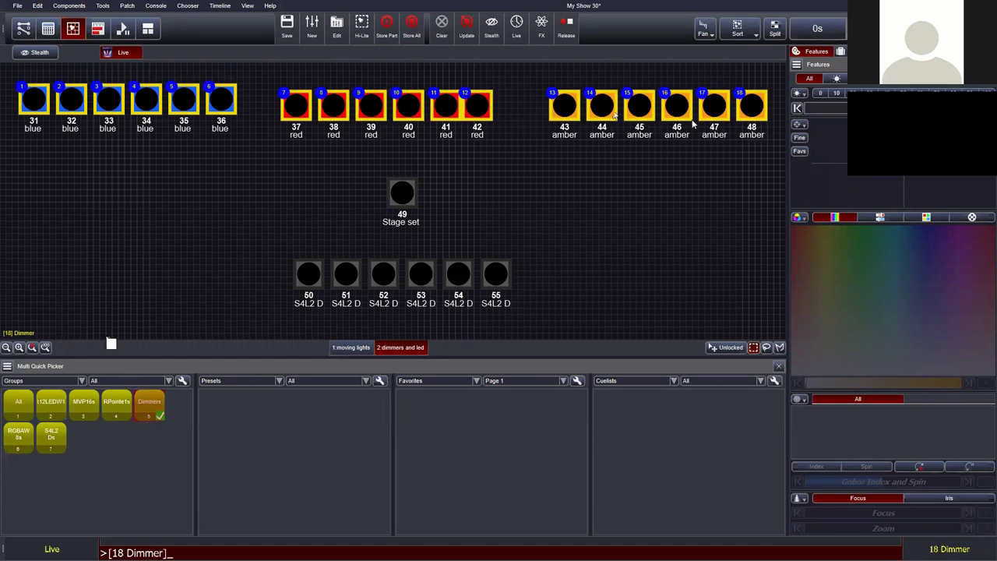
left_click(155, 192)
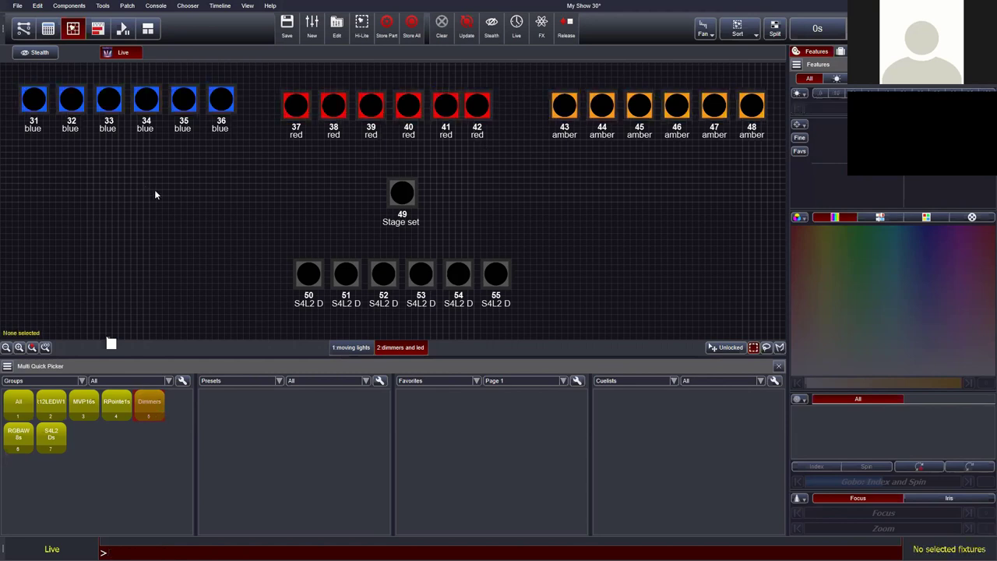
left_click_drag(14, 77, 253, 120)
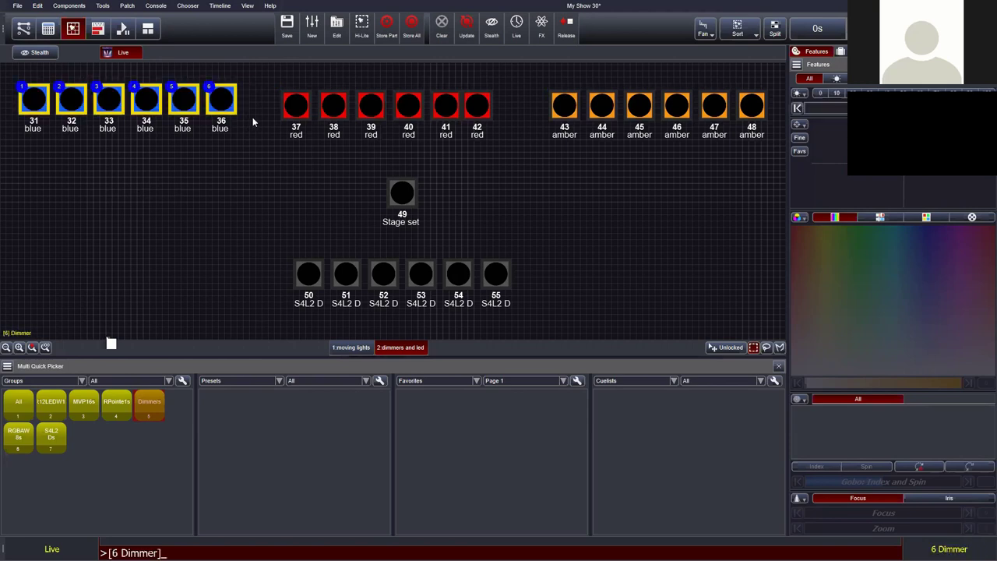
Create a 'blue' group from fixtures 31–36 and place its marker below the blue row.
right_click(100, 442)
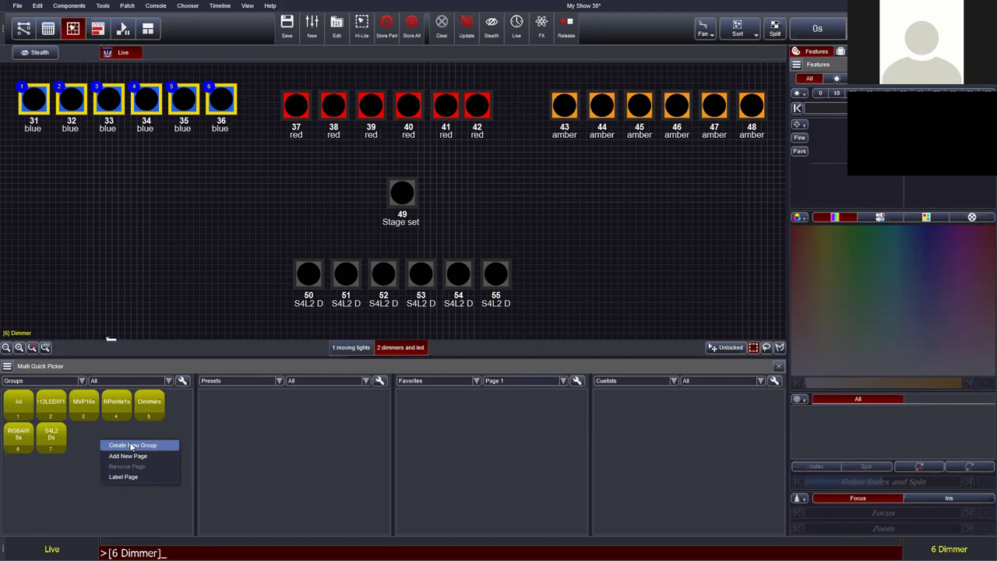
left_click(131, 446)
type("blue")
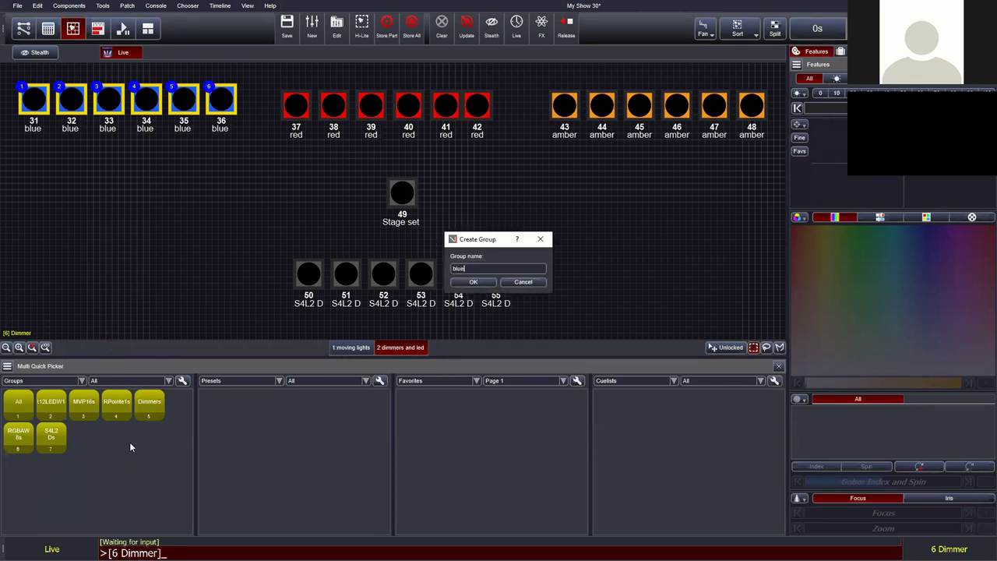
key("Return")
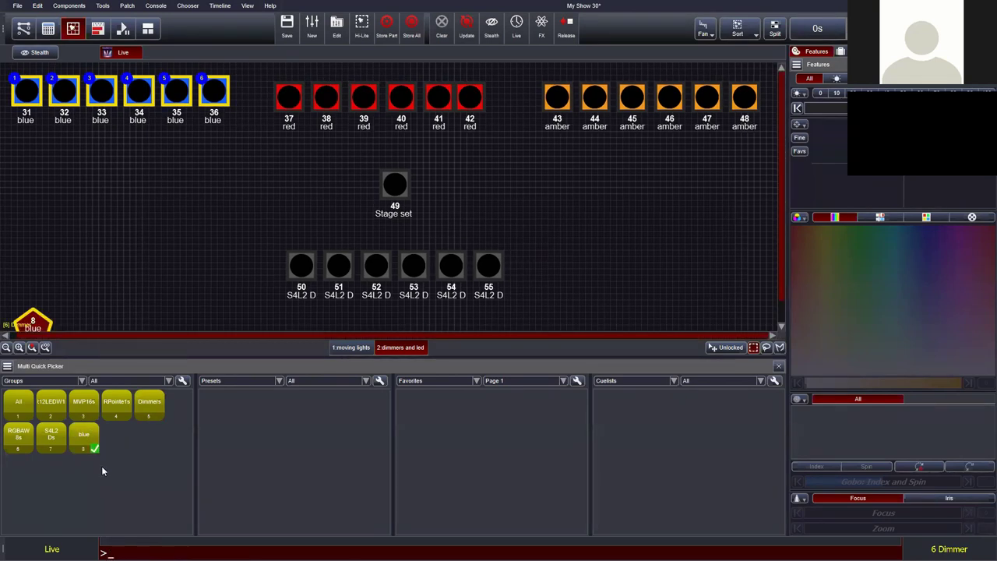
left_click(86, 440)
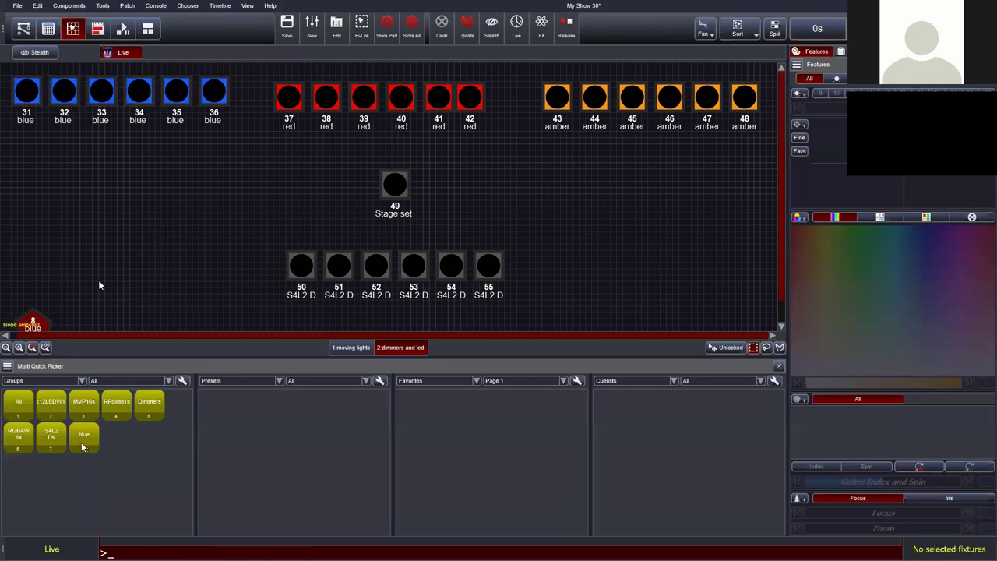
left_click_drag(81, 445, 123, 141)
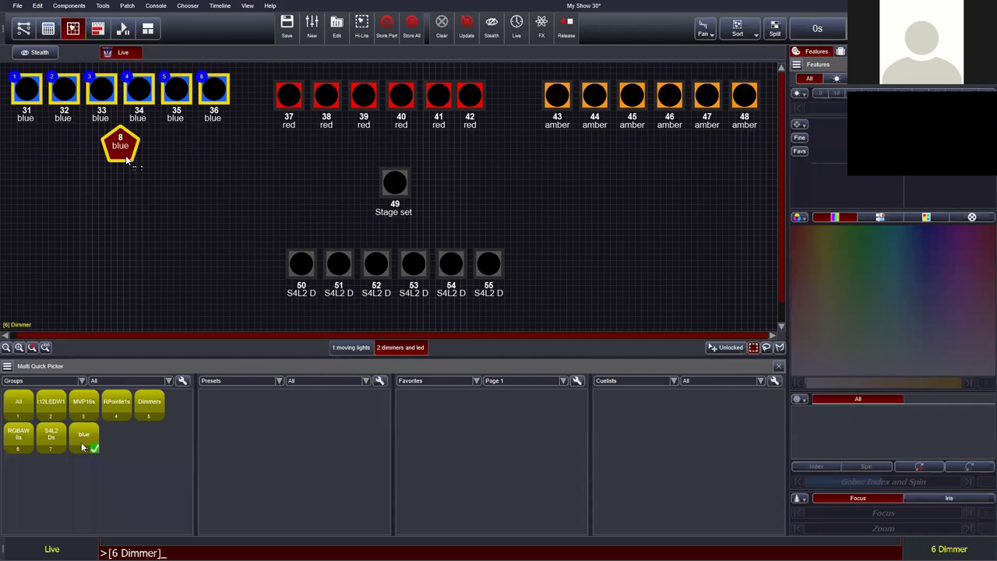
Create a 'red' group from fixtures 37–42, place it below fixtures 39–40, then select amber 43–48.
left_click_drag(261, 78, 495, 109)
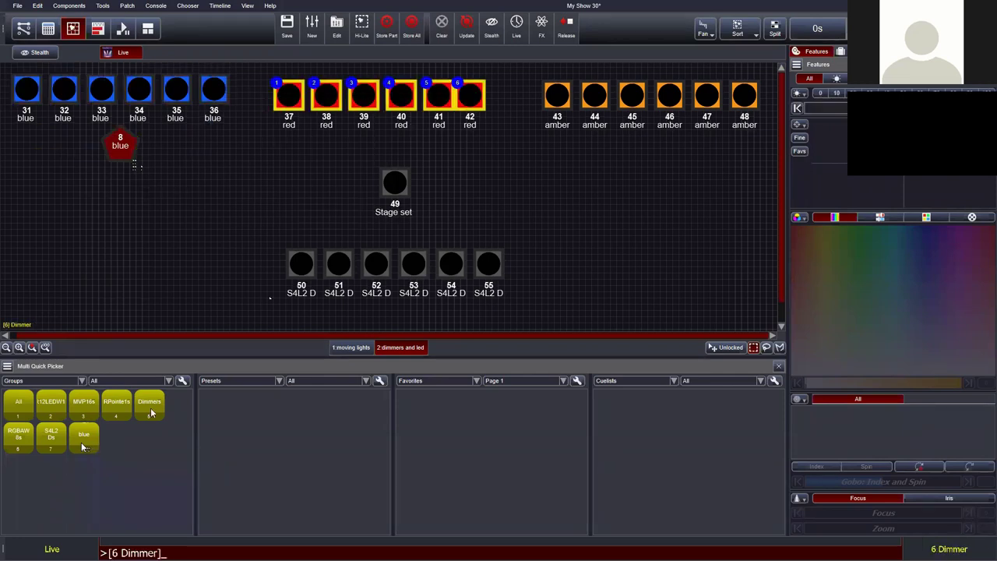
right_click(134, 456)
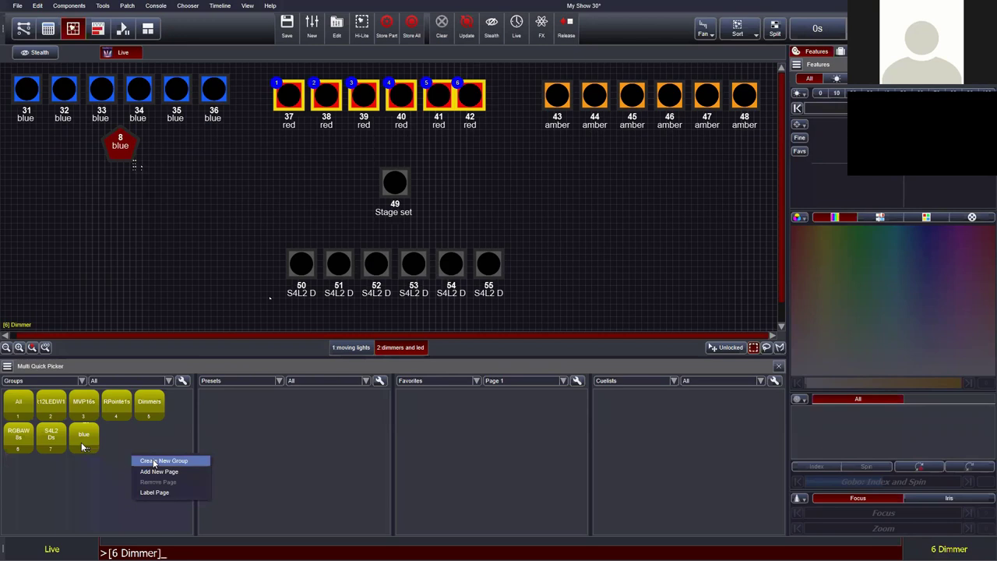
left_click(153, 461)
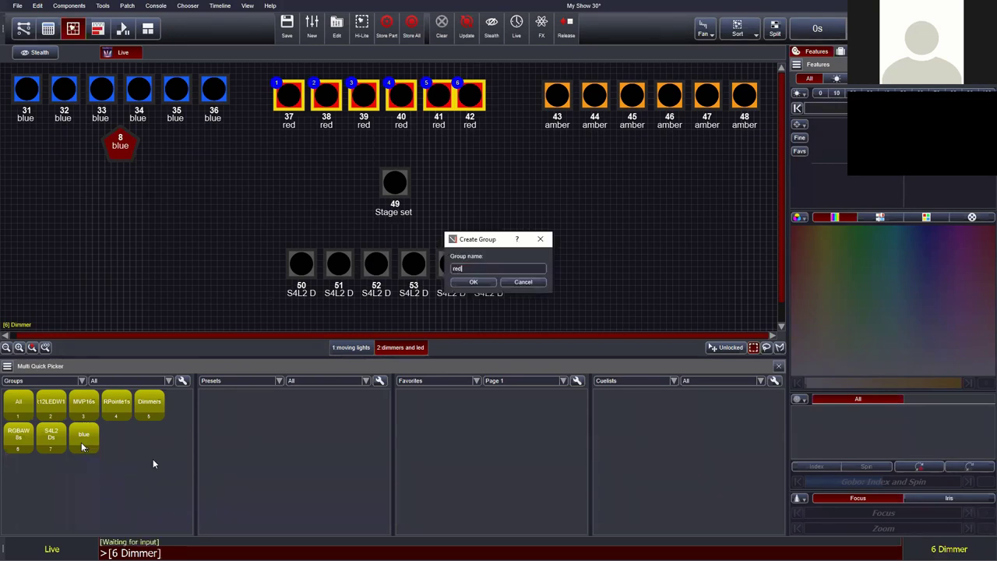
key("Return")
left_click_drag(34, 324, 389, 137)
left_click_drag(545, 108, 750, 102)
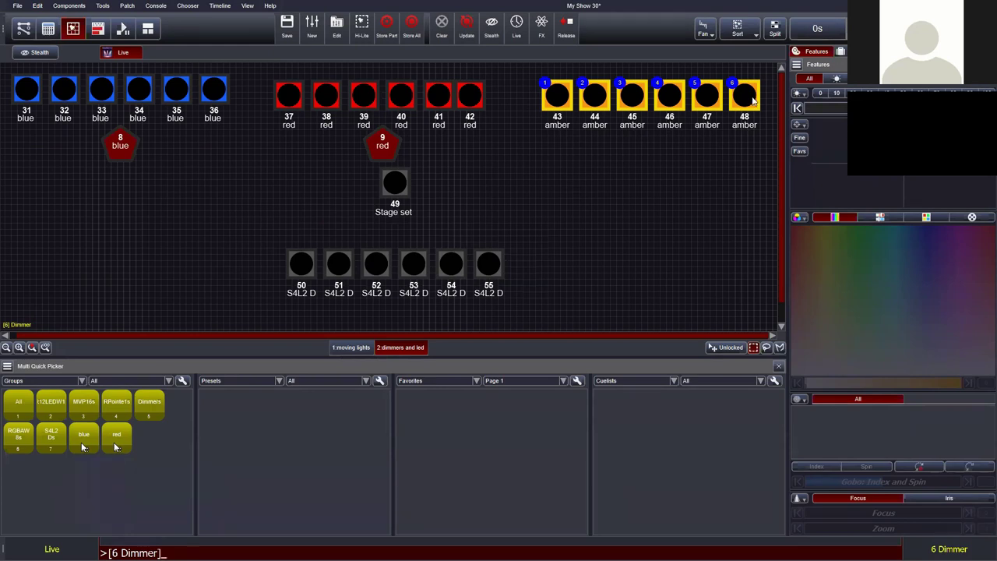
Record an 'amber' group placed below the amber row, then raise red fixtures 37–42 to full.
key("shift")
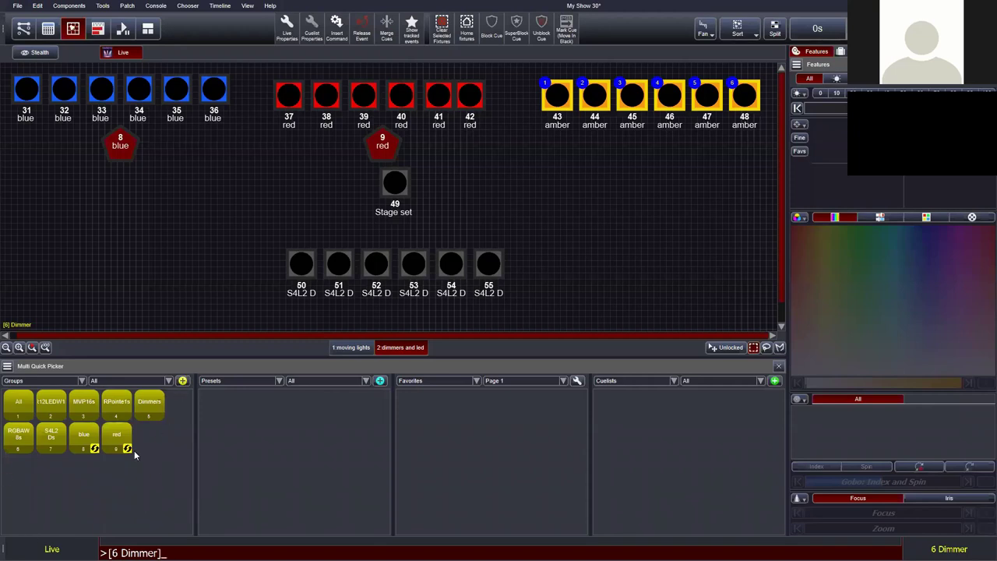
left_click(107, 503)
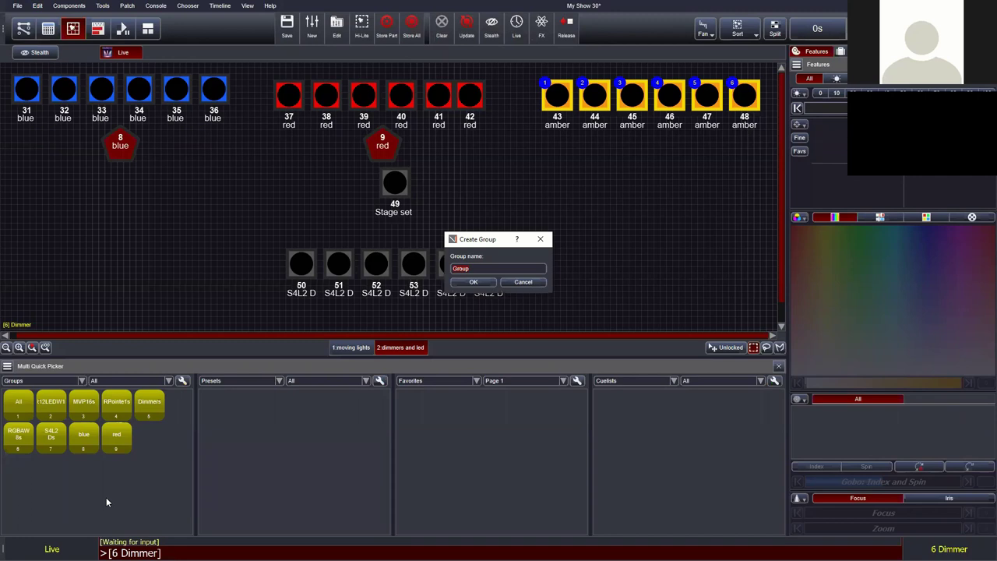
type("amber")
key("Return")
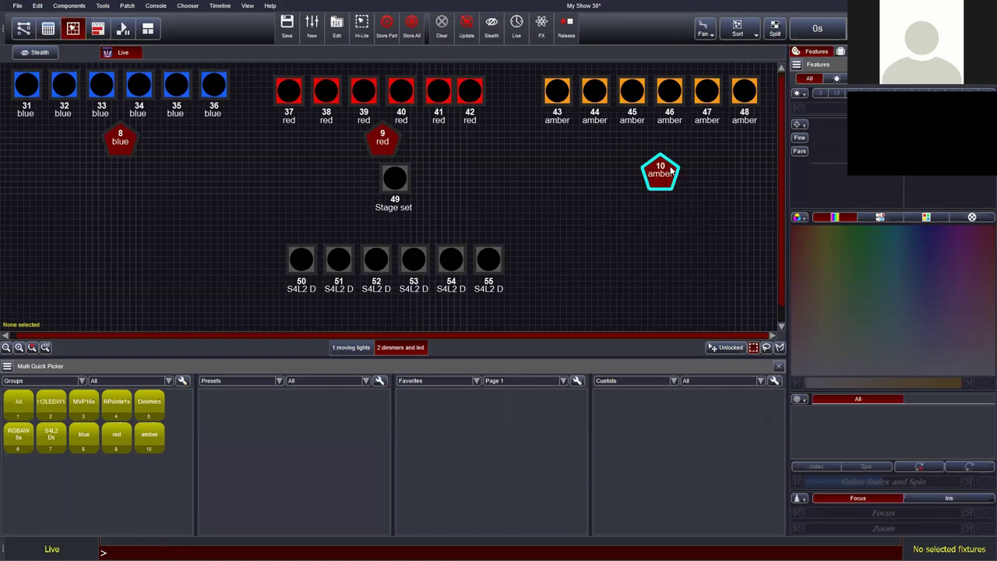
left_click(670, 167)
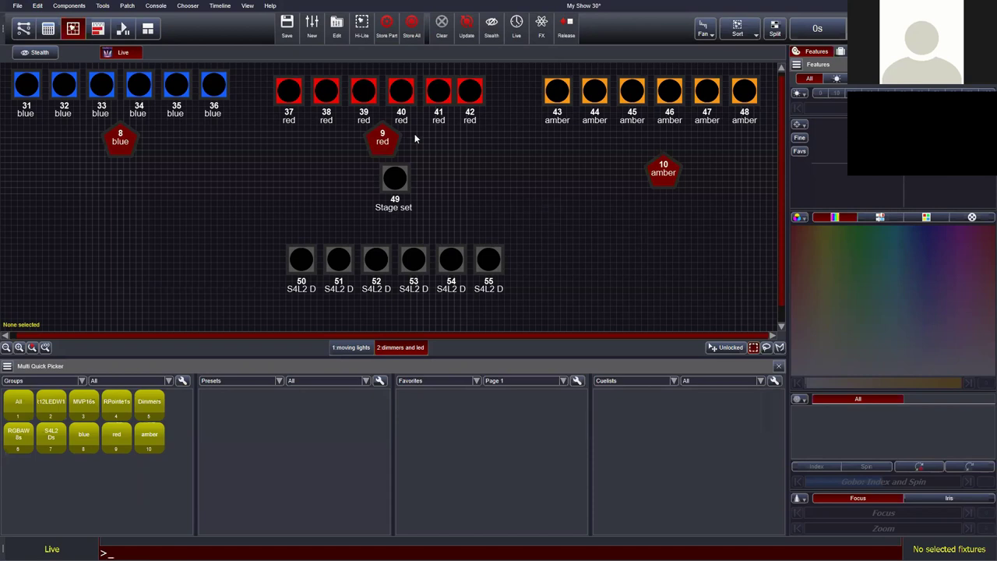
left_click_drag(266, 95, 505, 93)
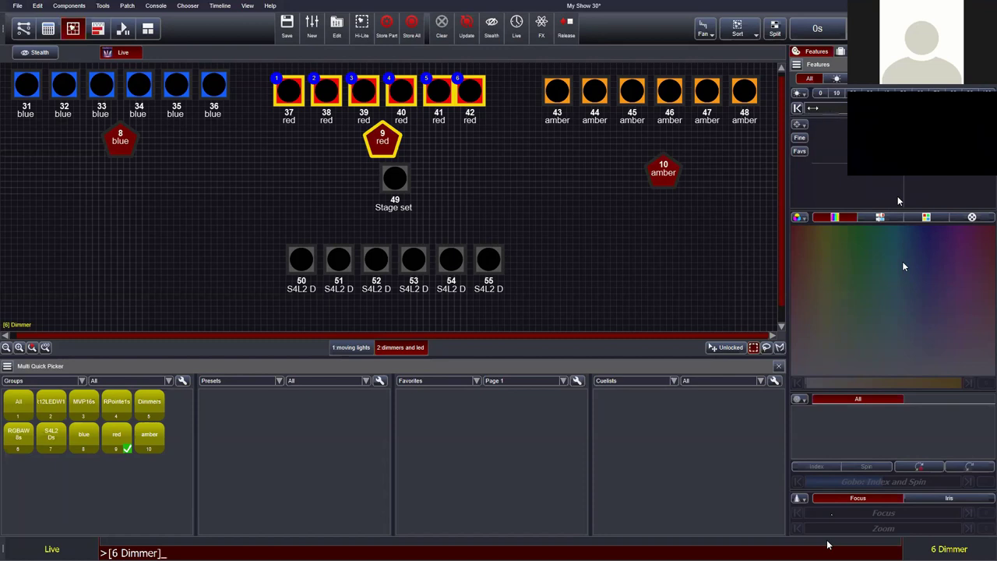
left_click_drag(825, 112, 847, 112)
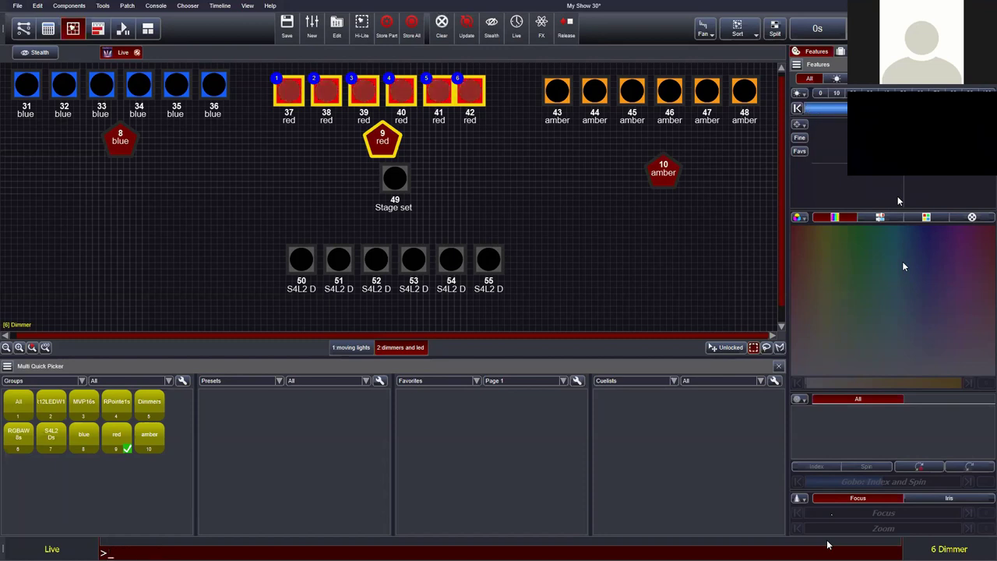